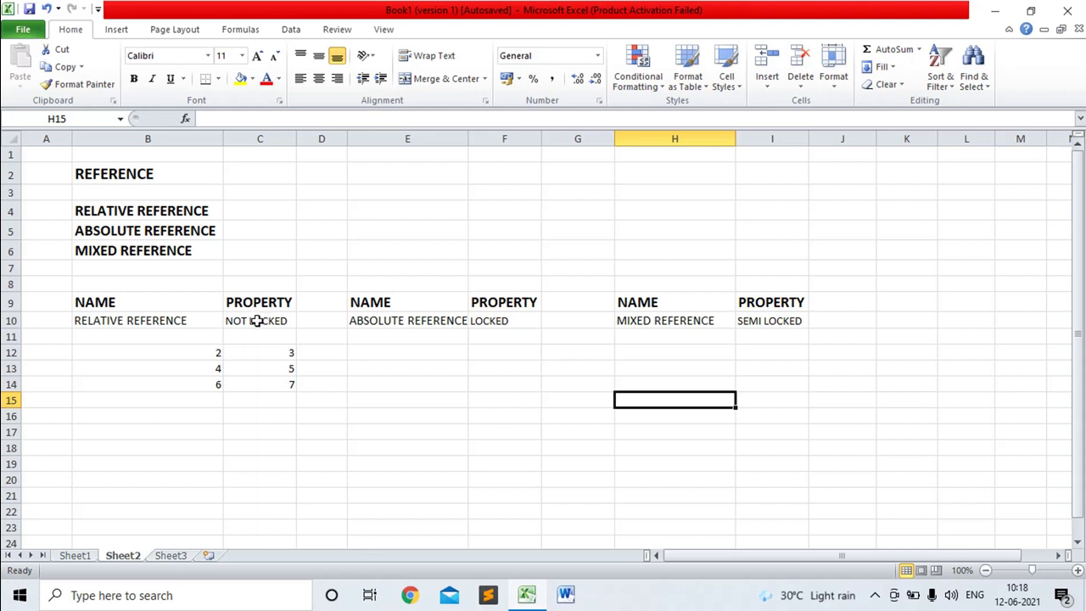
Point out the relative, absolute and mixed reference labels, their lock properties, and values 2 and 3 in B12:C12.
click(175, 322)
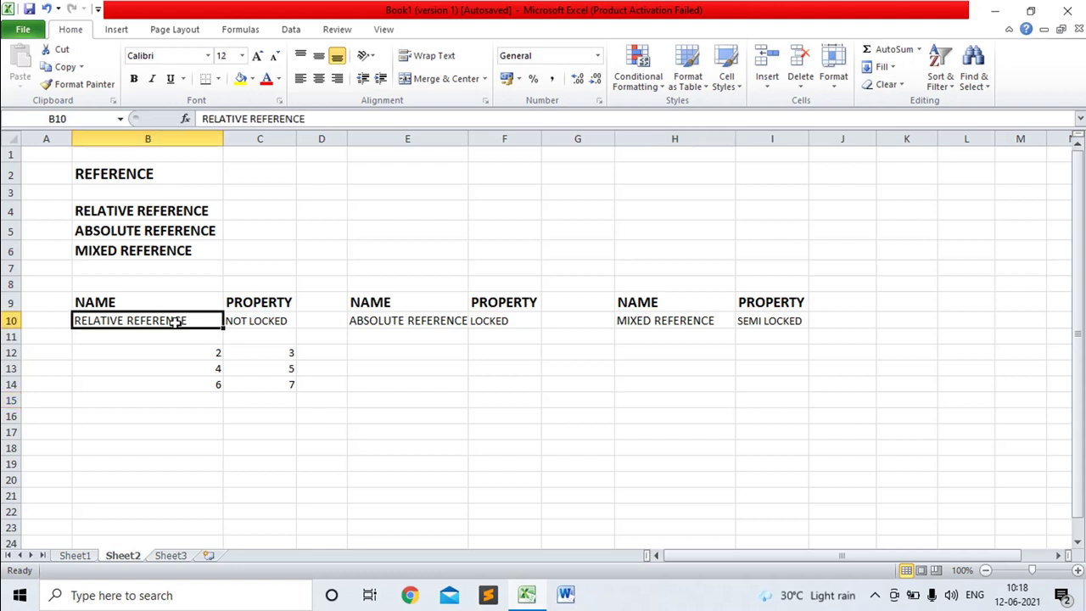
click(252, 322)
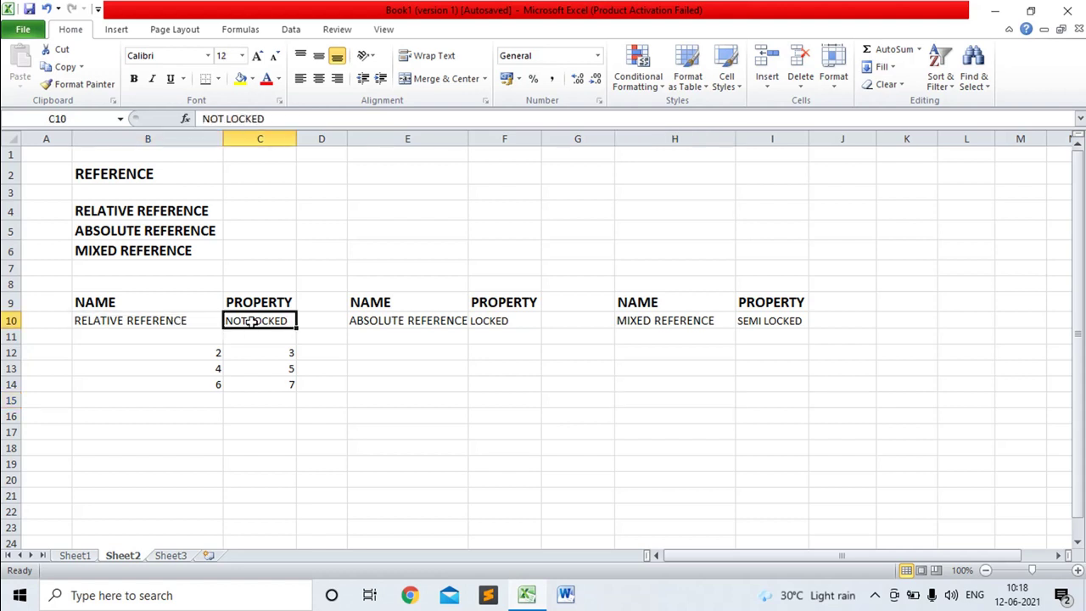
click(382, 323)
click(488, 320)
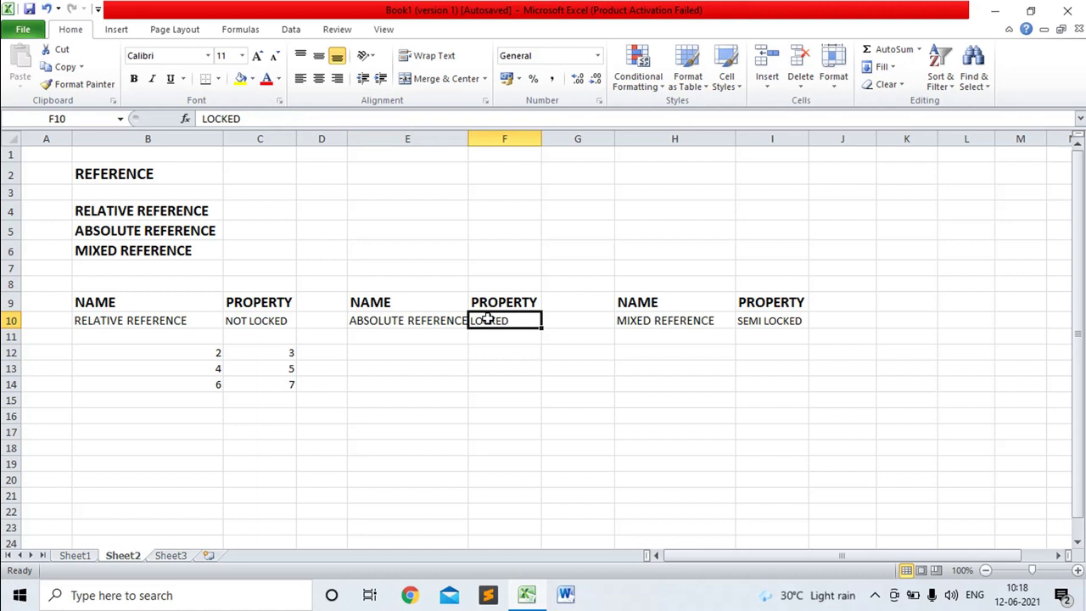
click(650, 321)
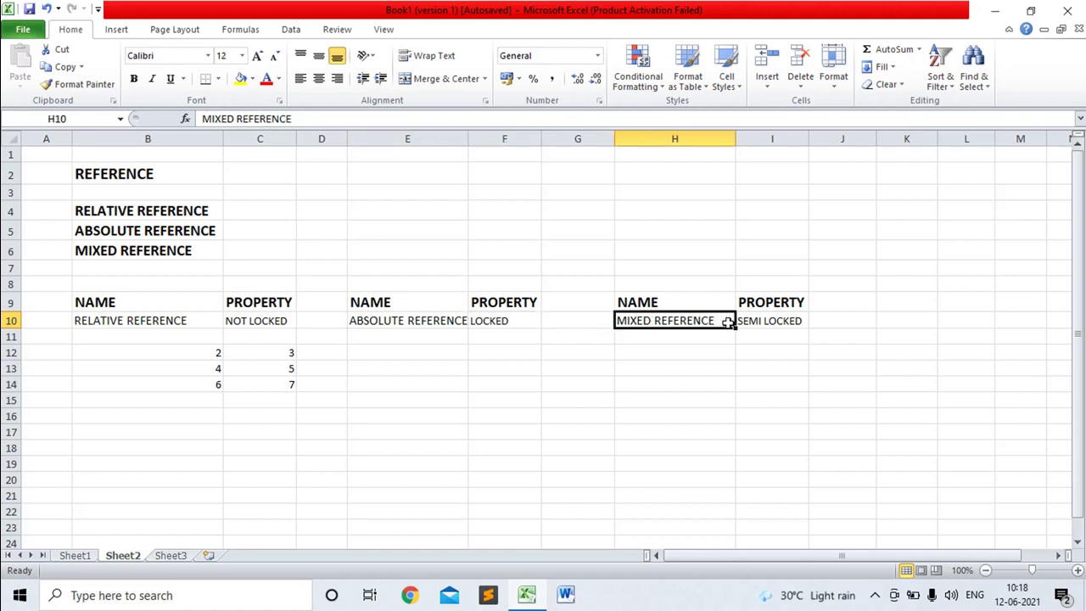
click(758, 320)
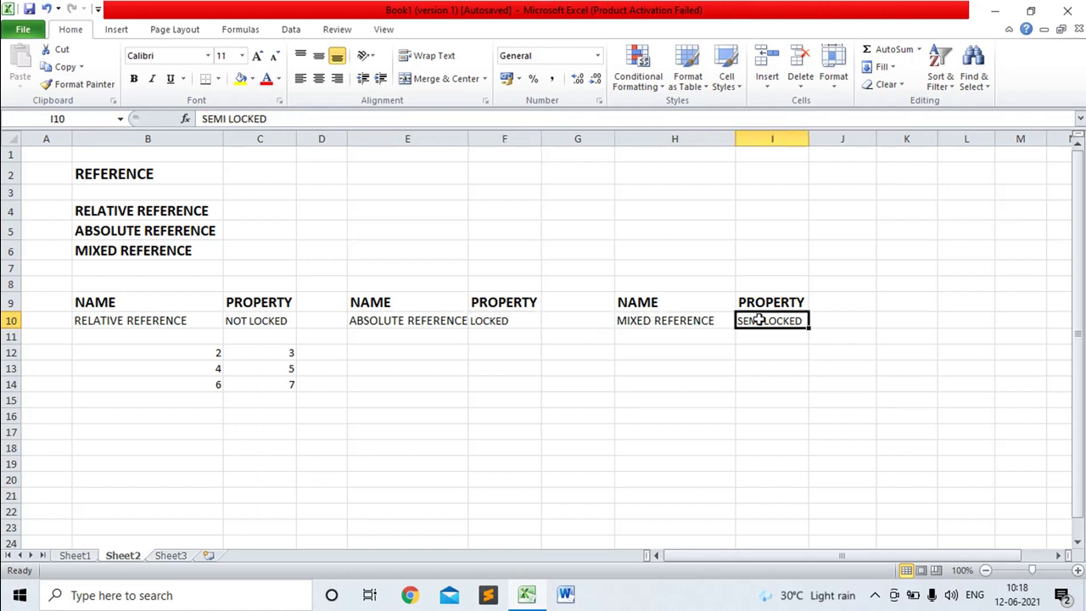
click(209, 353)
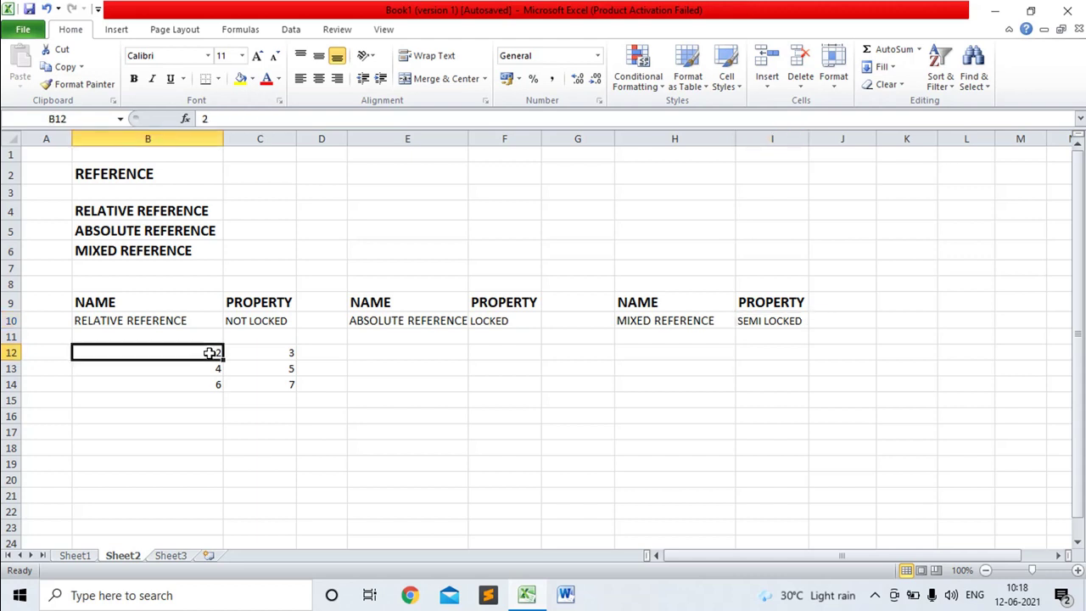
drag(210, 353, 264, 352)
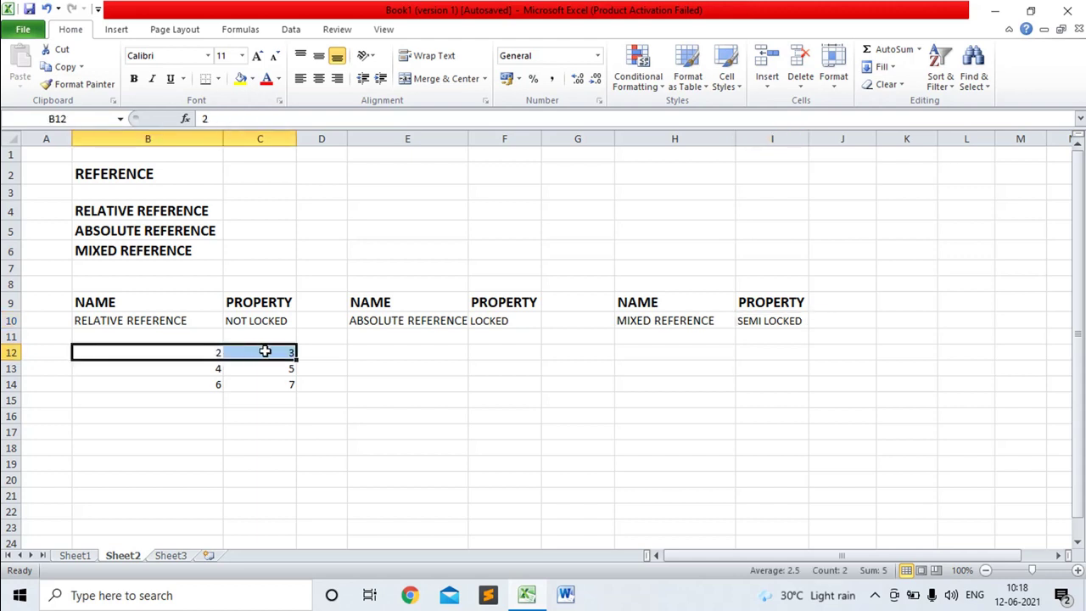
Enter the relative formula =B12*C12 in D12 so it returns 6.
click(325, 354)
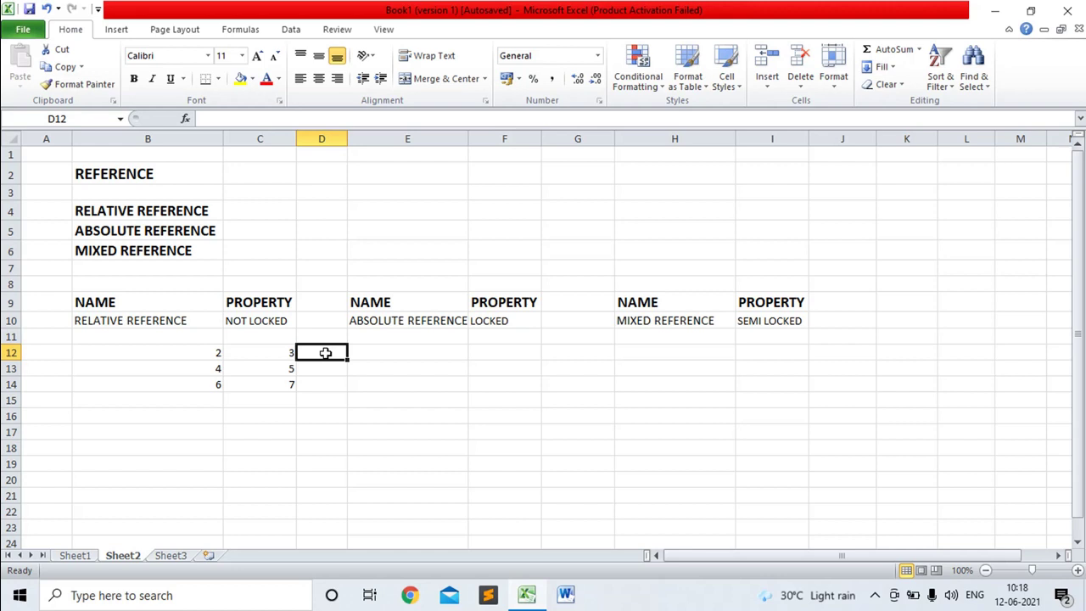
text(=)
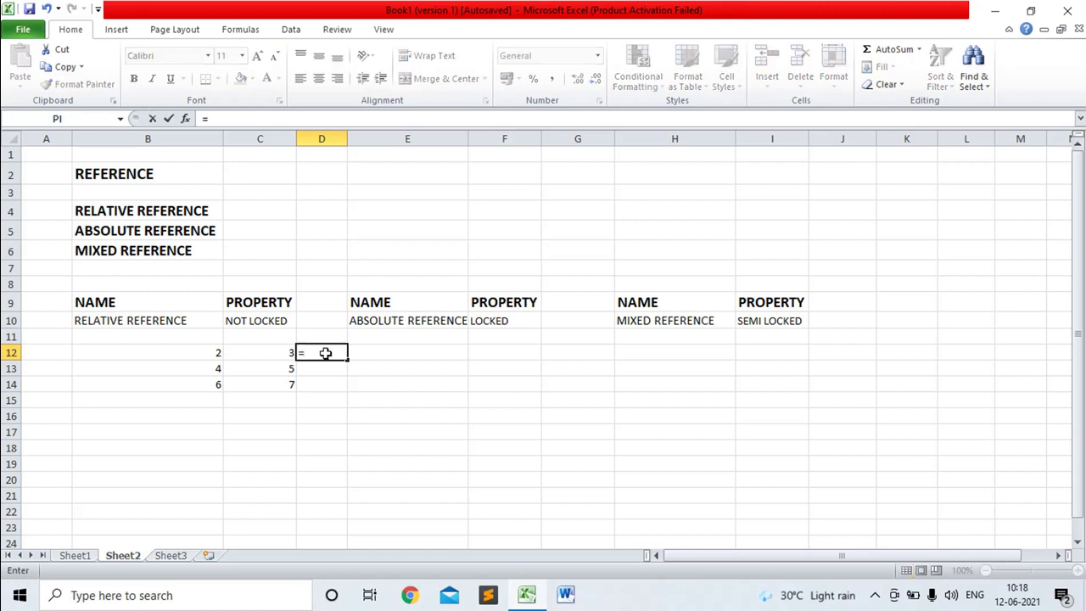
click(209, 355)
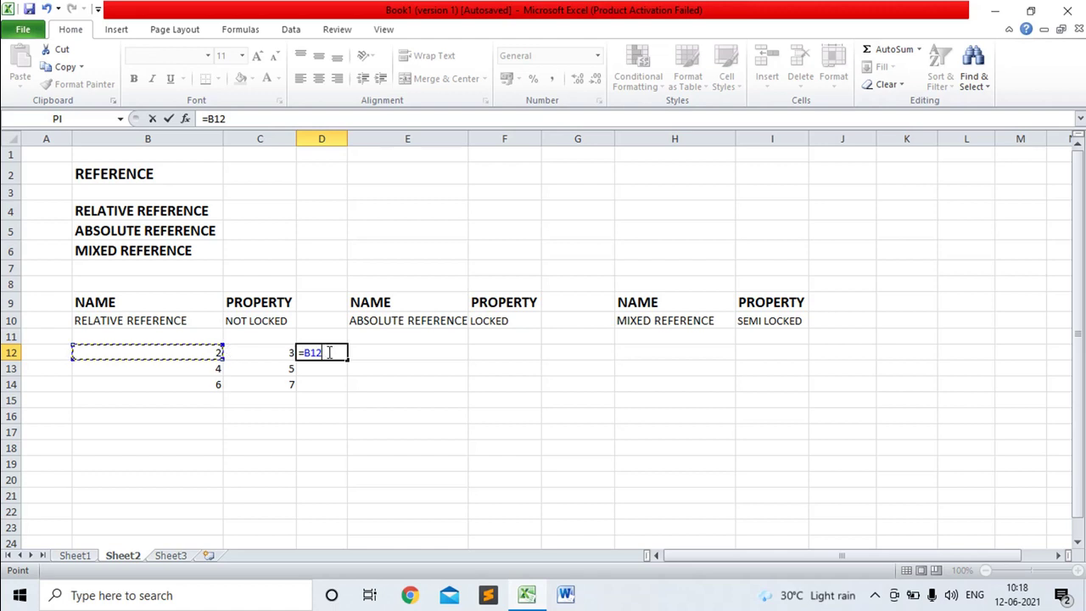
drag(329, 353, 307, 355)
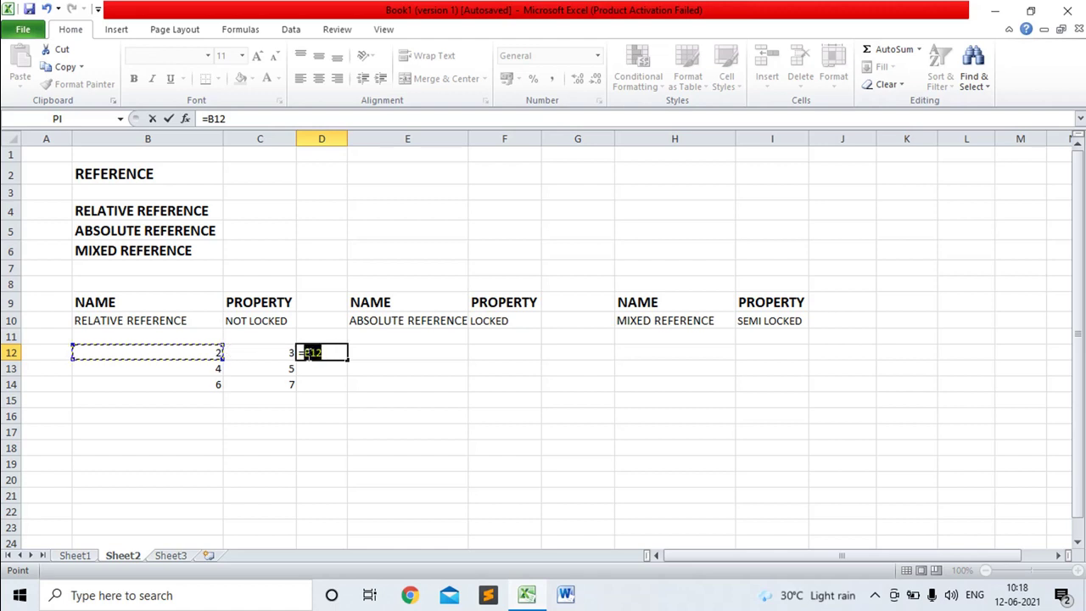
click(332, 353)
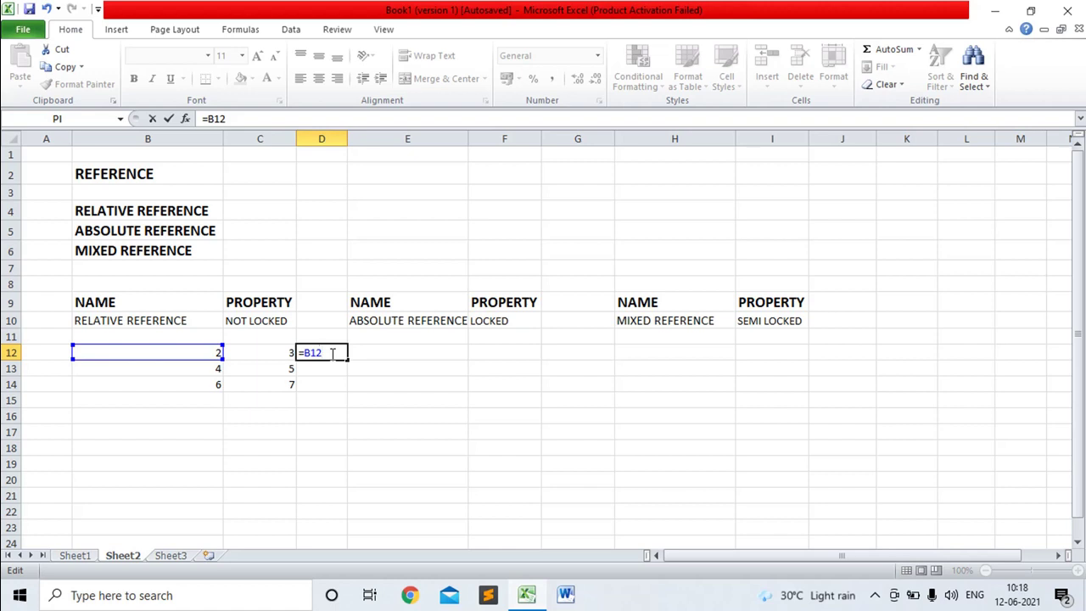
text(*)
click(278, 353)
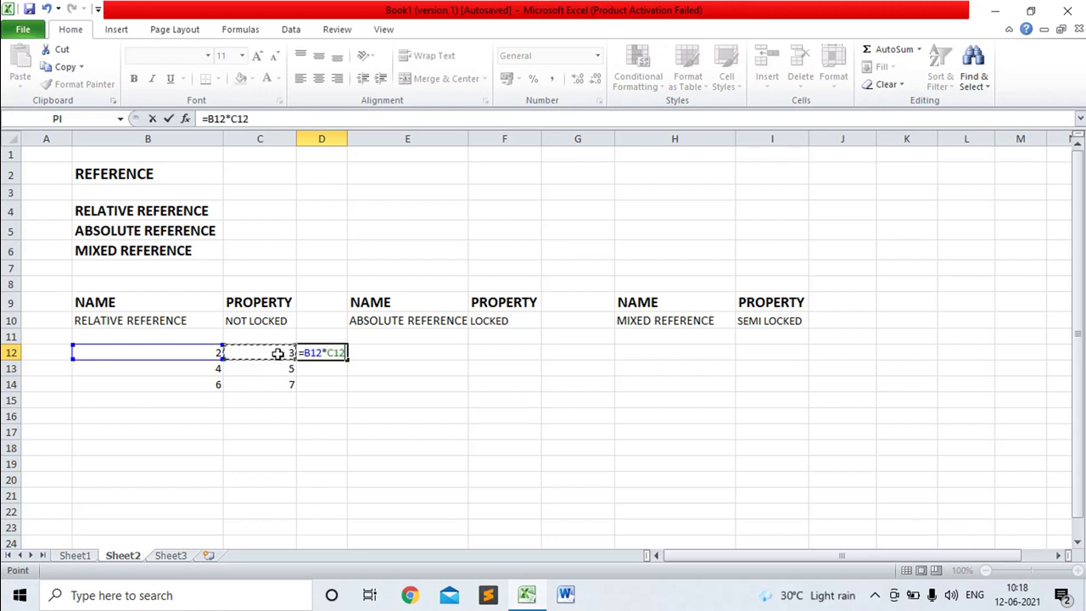
key(Return)
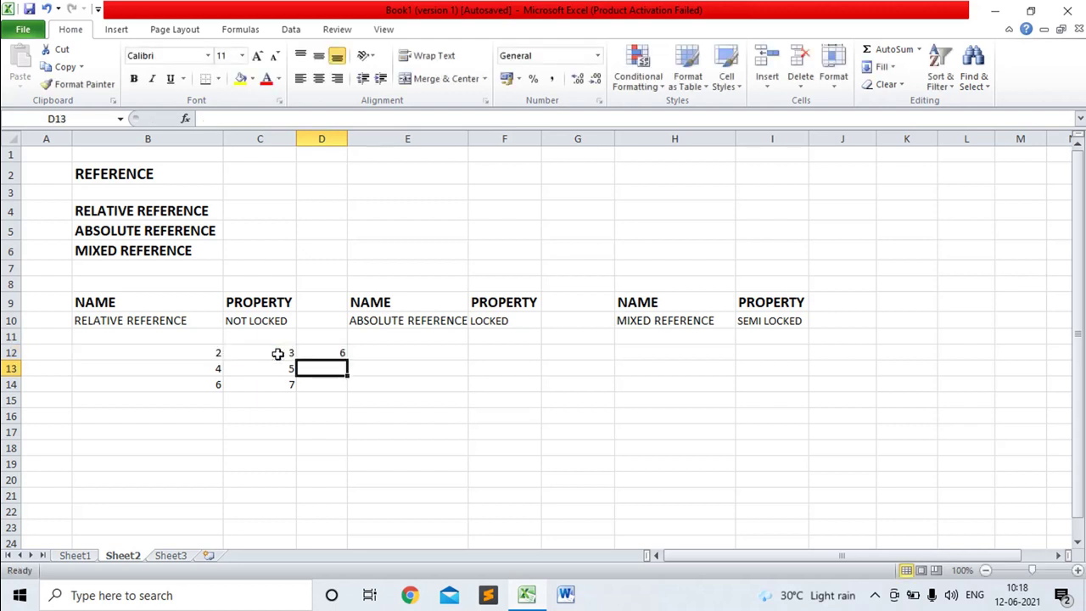
click(342, 354)
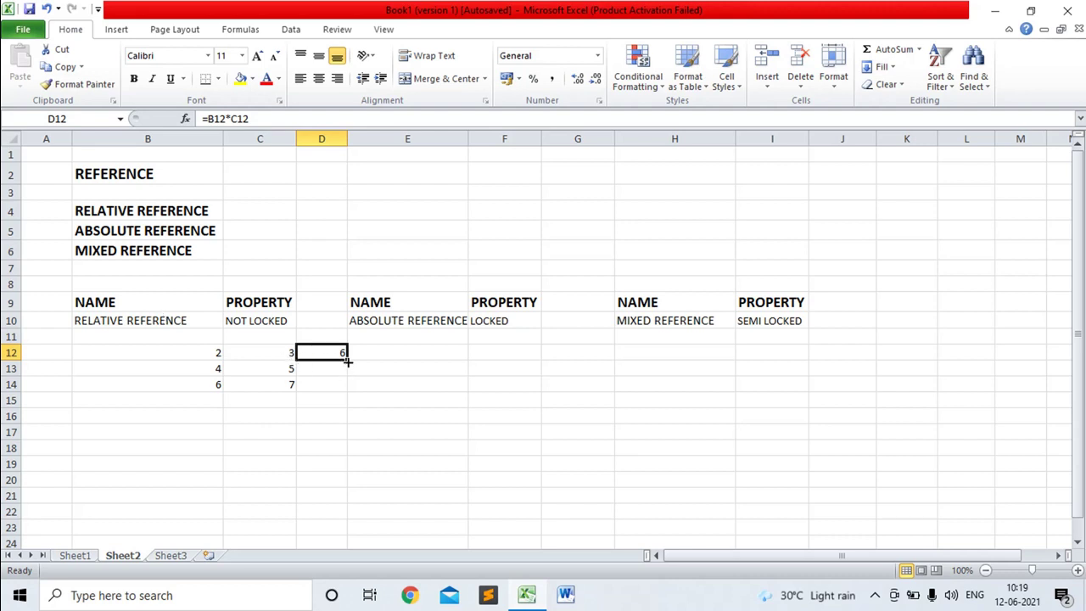
Fill D12 down to D14 (=B13*C13 gives 20, =B14*C14 gives 42), review each formula, and select B12:C14.
drag(347, 361, 348, 387)
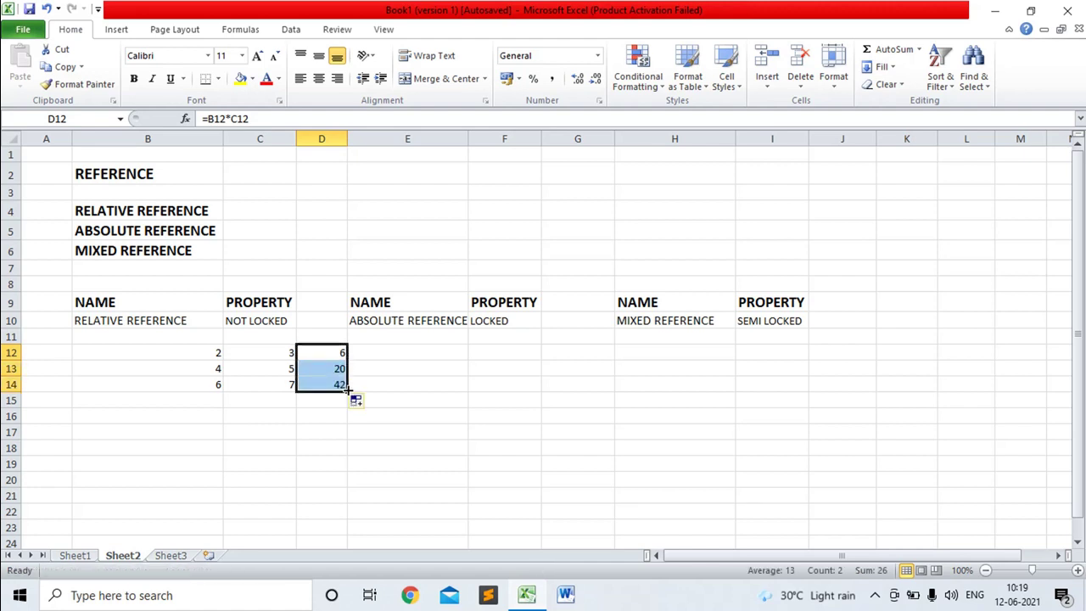
click(323, 348)
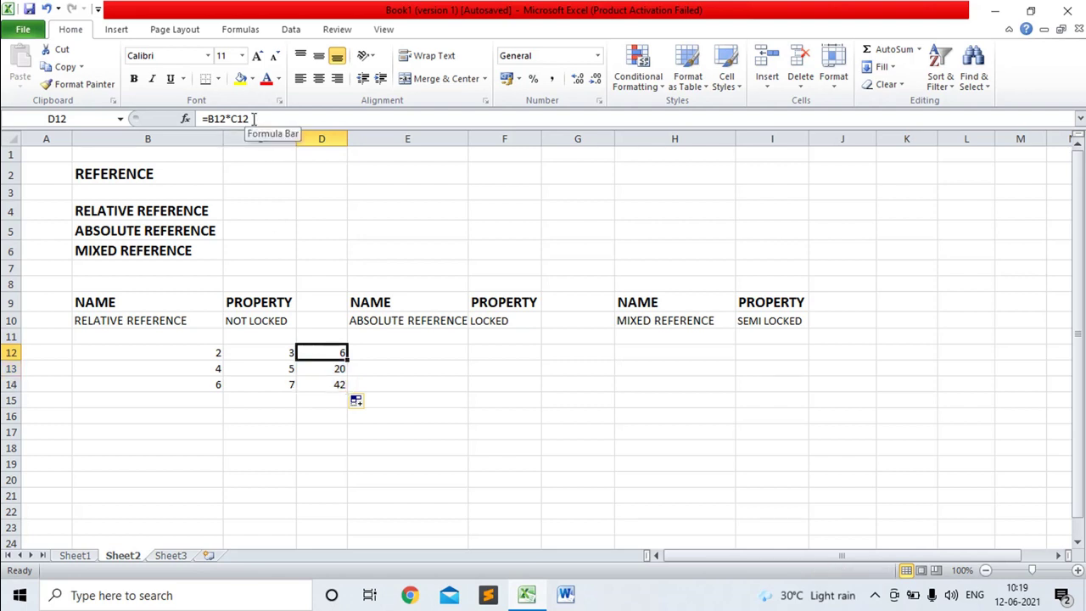
drag(253, 119, 200, 119)
key(Return)
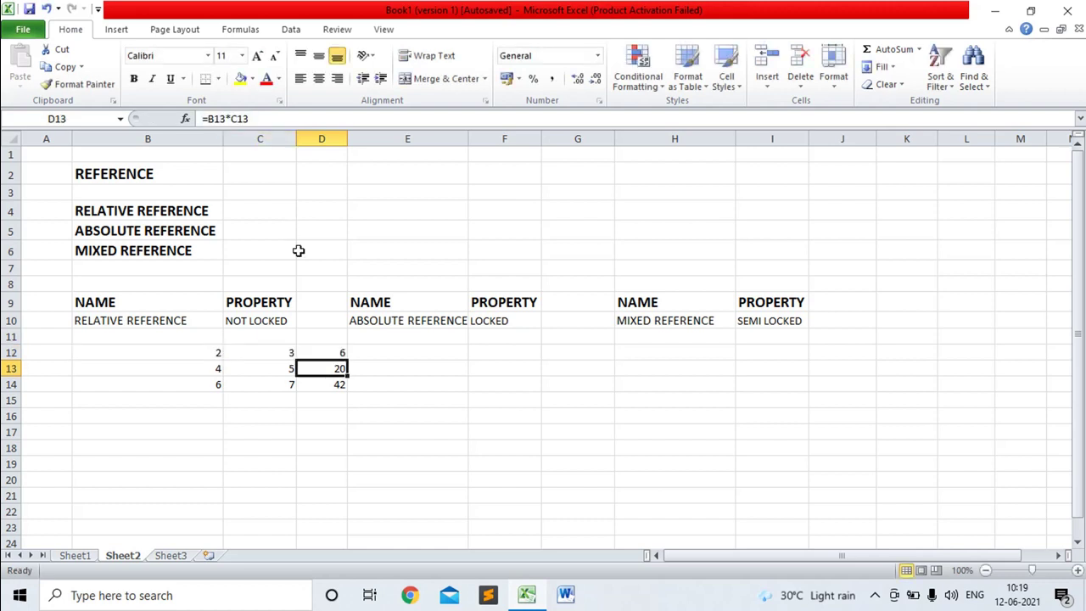
drag(253, 119, 200, 119)
key(Return)
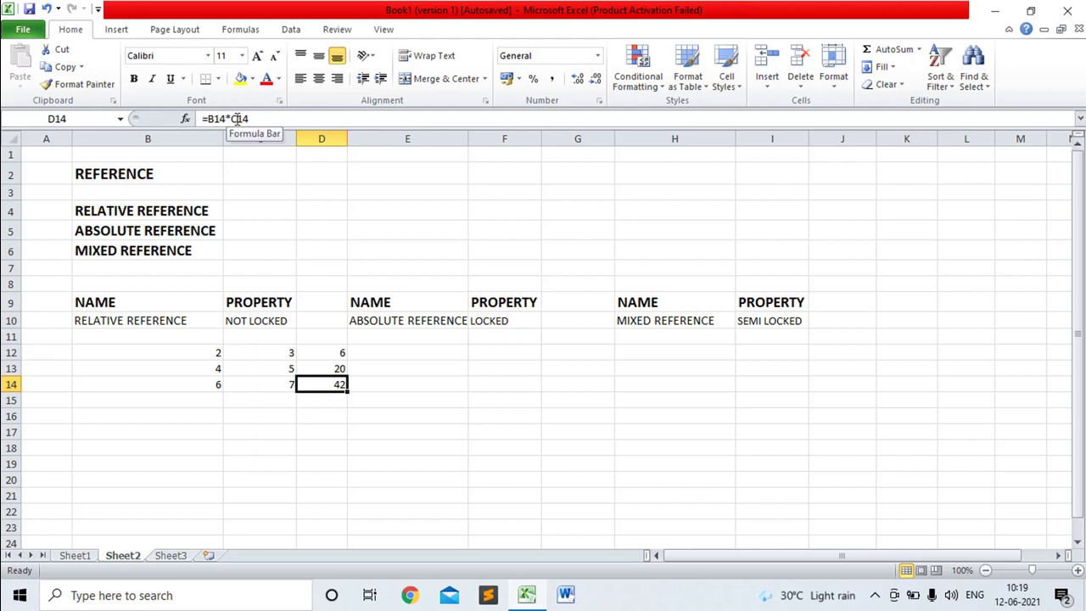
drag(255, 118, 198, 119)
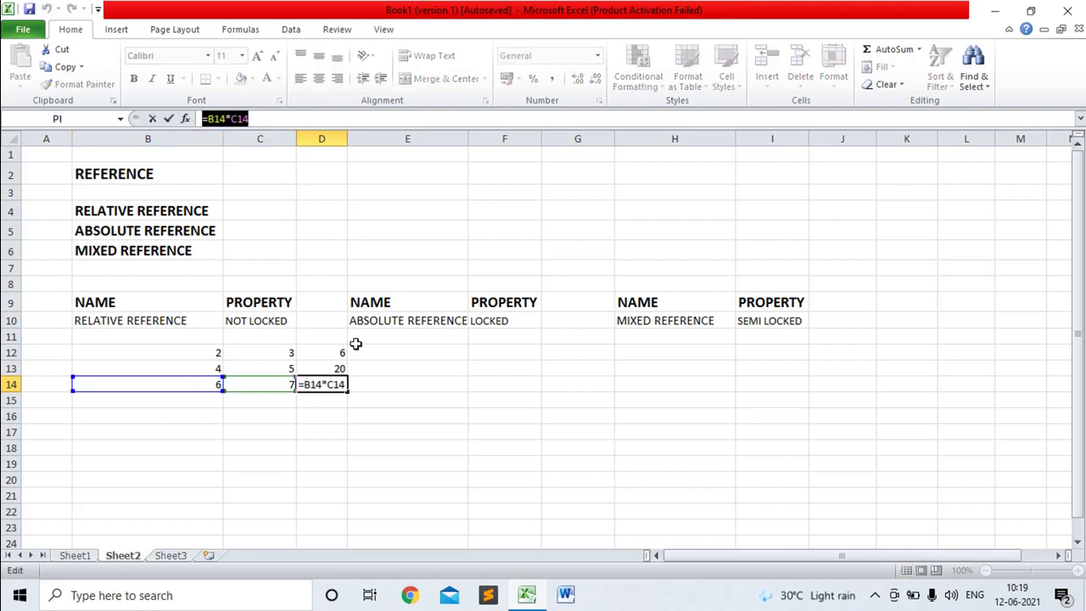
key(Escape)
drag(202, 353, 279, 381)
Paste the B12:C14 values into E12:F14 and begin a formula with = in G12.
key(ctrl+c)
click(410, 352)
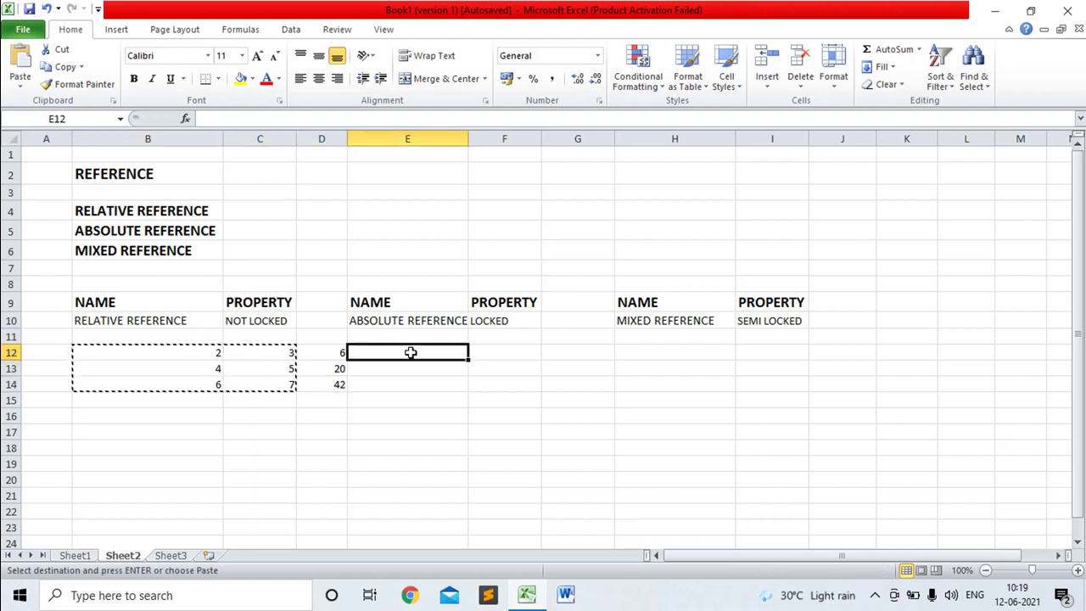
key(Return)
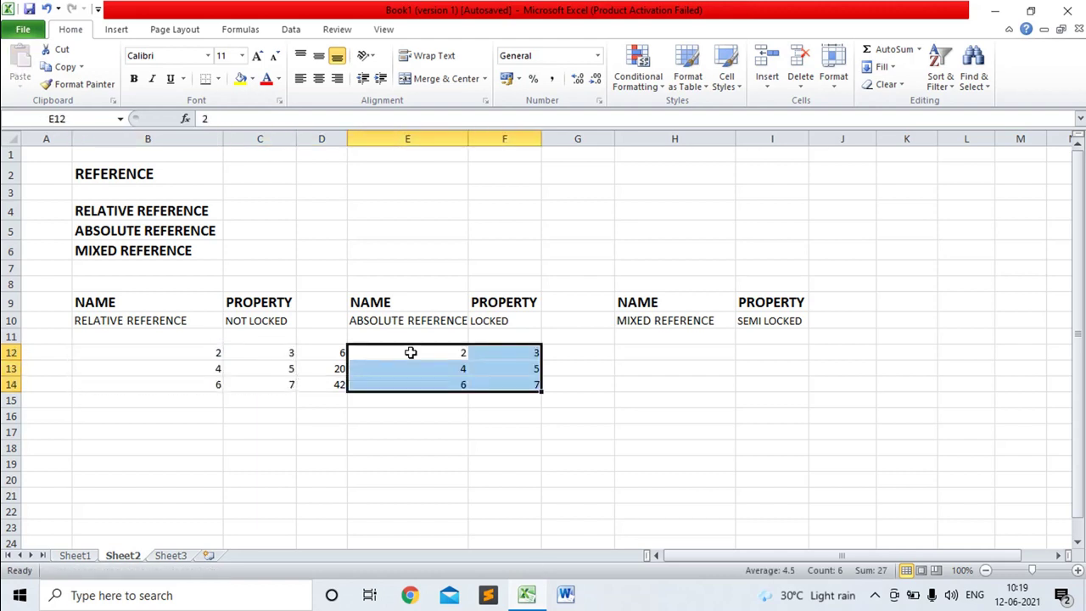
click(565, 350)
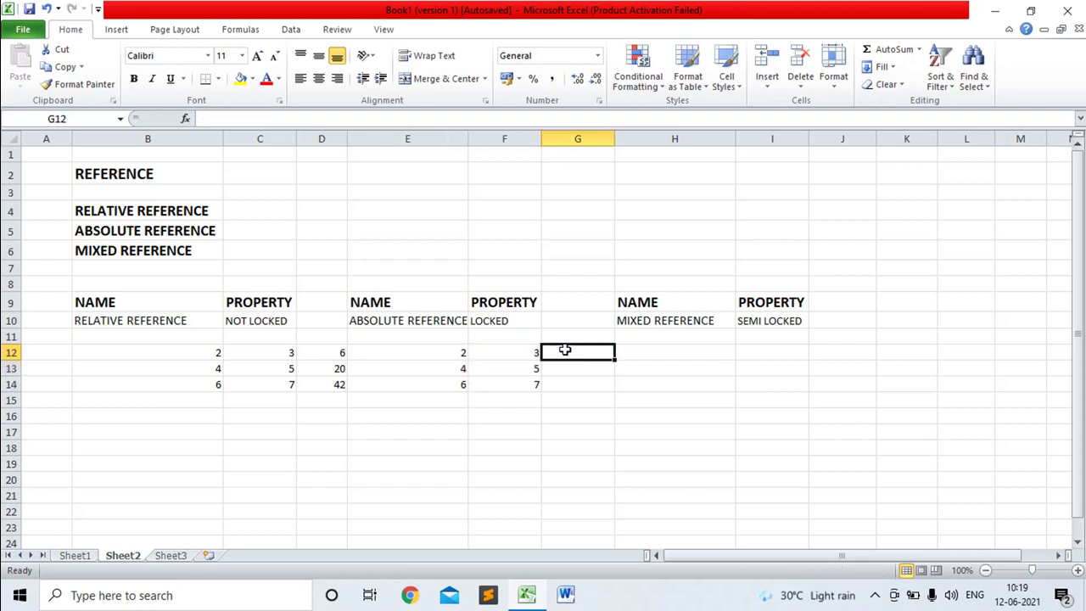
text(=$)
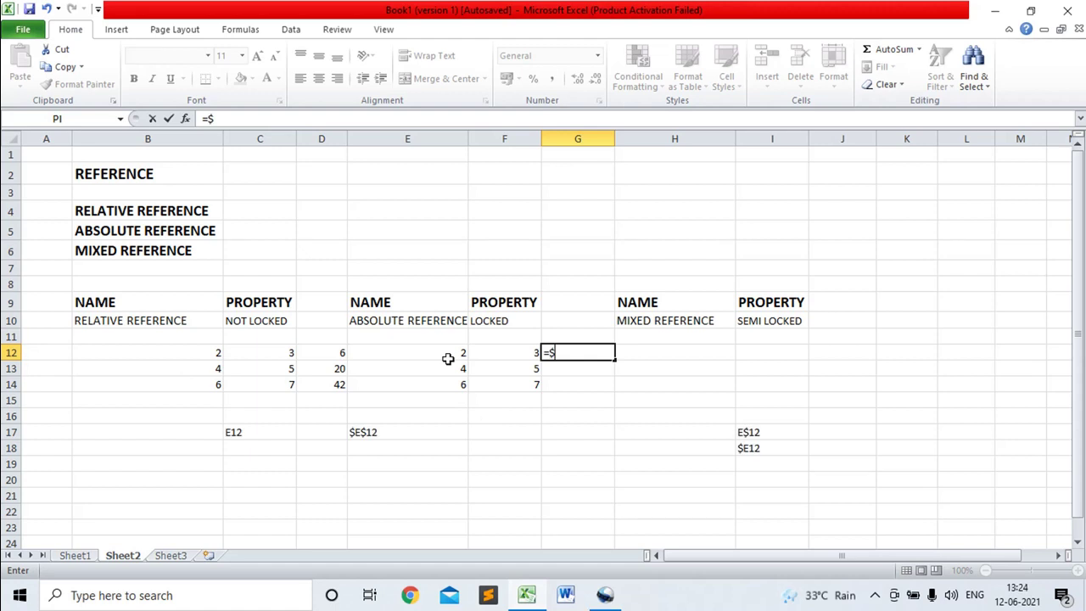
Complete G12 as =$E$12*F12, pointing out both references, so it returns 6.
text(E$12)
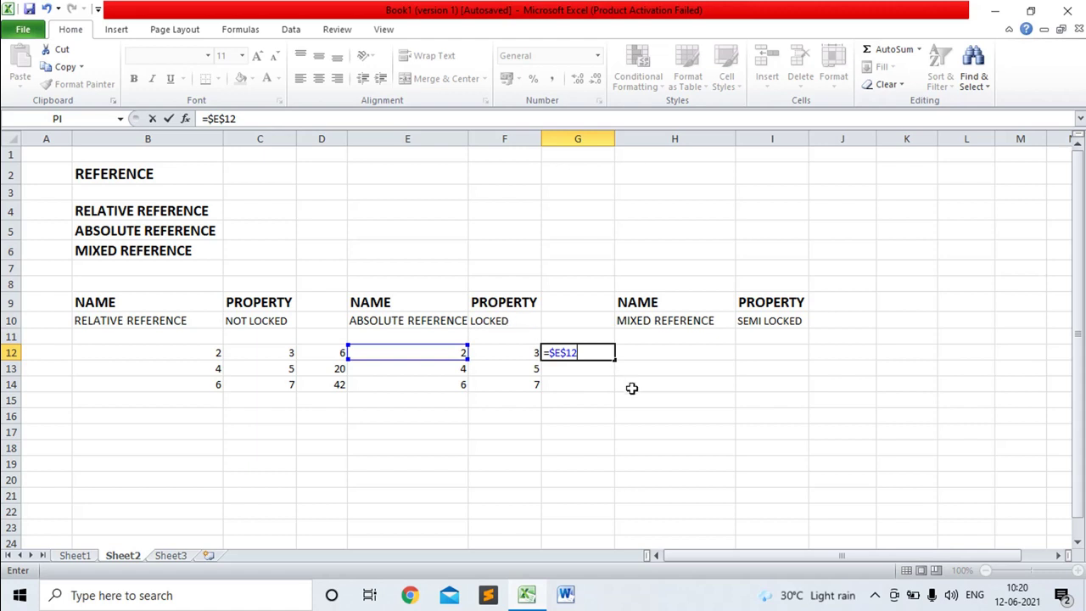
text(*)
click(515, 358)
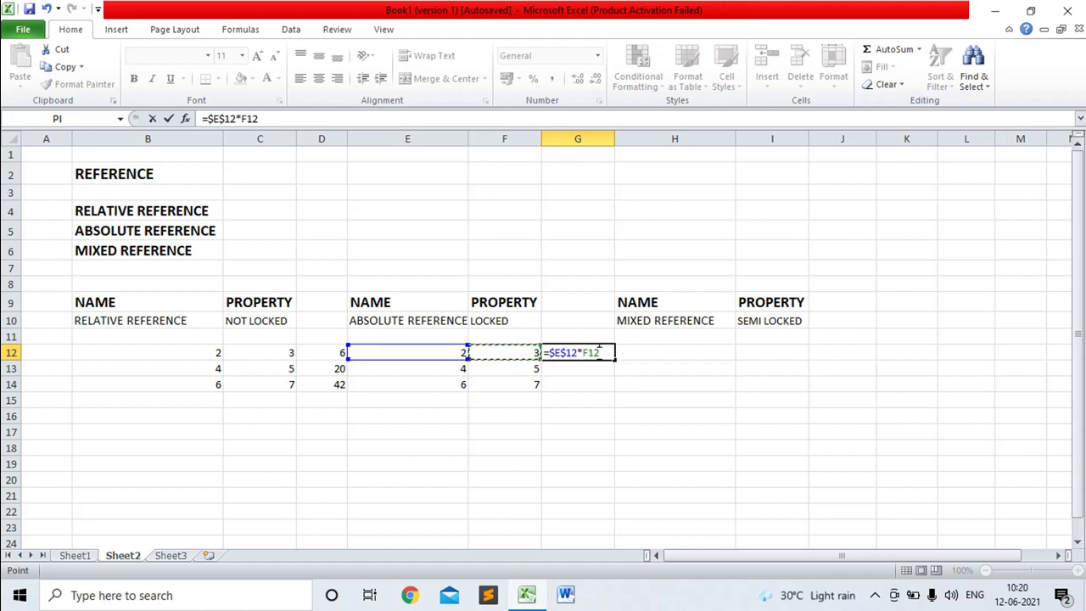
drag(601, 352, 585, 354)
drag(578, 353, 547, 353)
key(Return)
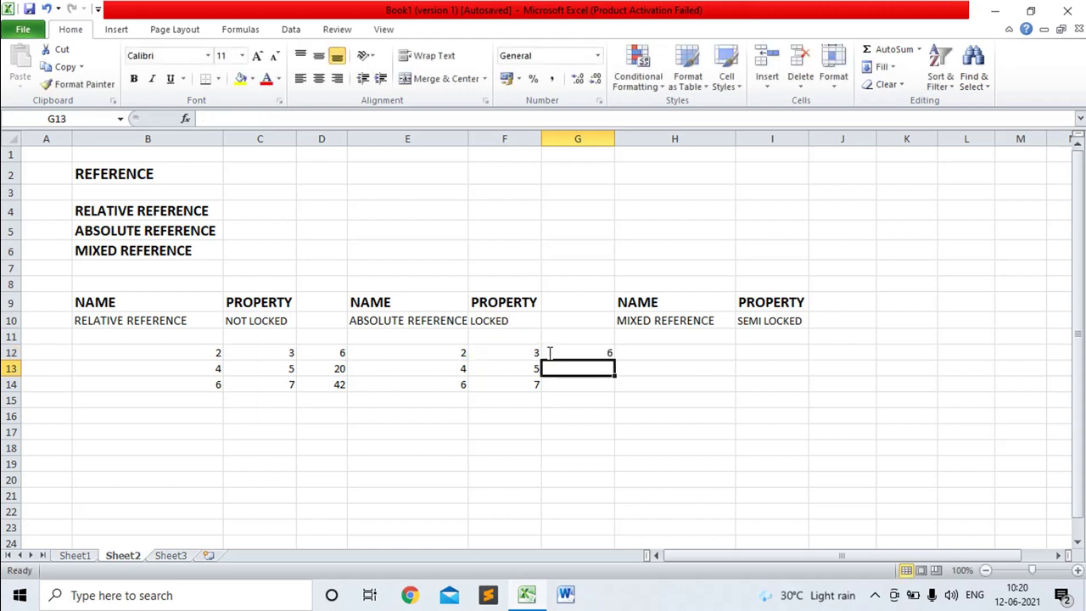
Fill G12 down to G14 (10, 14), inspect =$E$12*F13 in G13, and compare with D13.
click(594, 354)
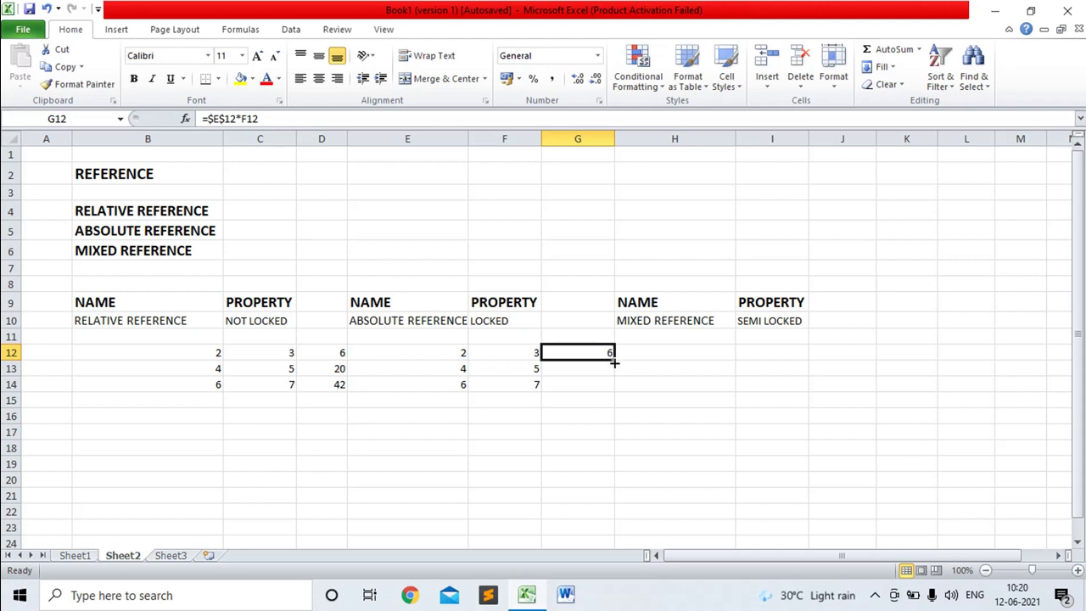
drag(613, 357, 614, 387)
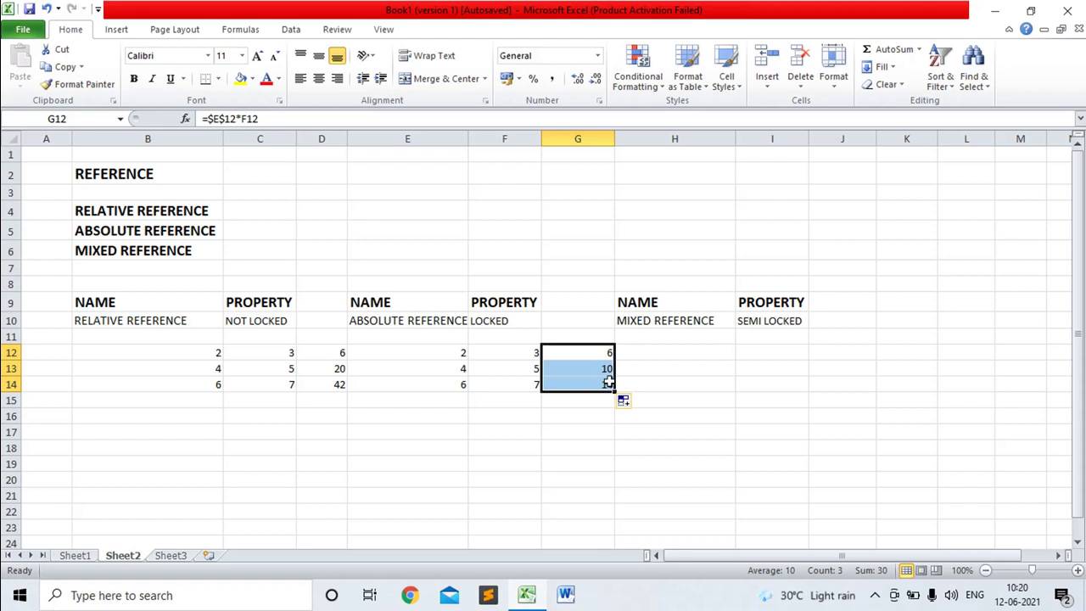
click(605, 371)
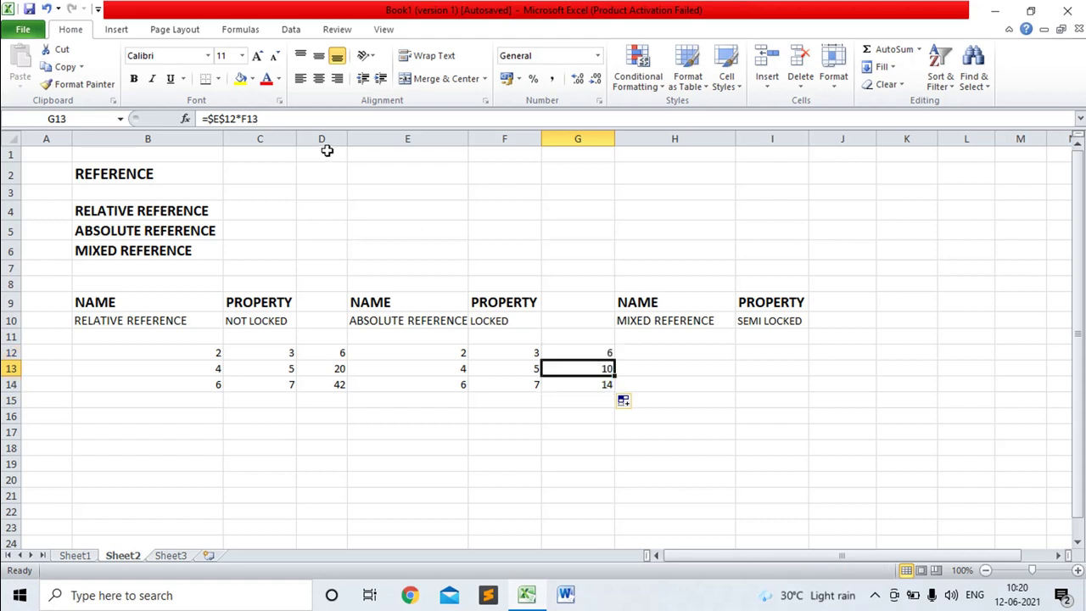
click(272, 119)
drag(273, 119, 200, 120)
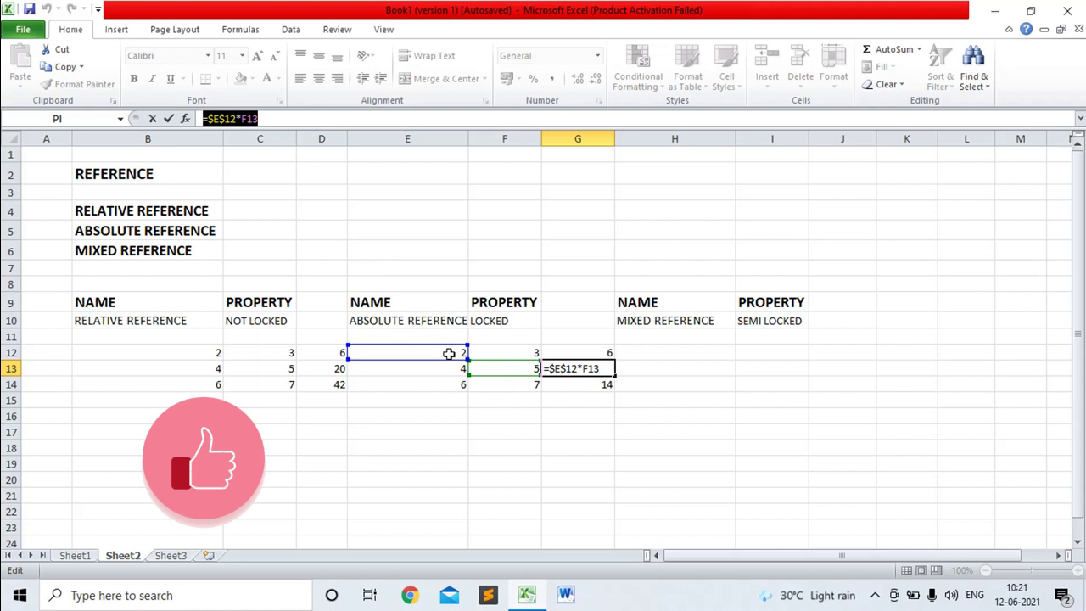
key(Return)
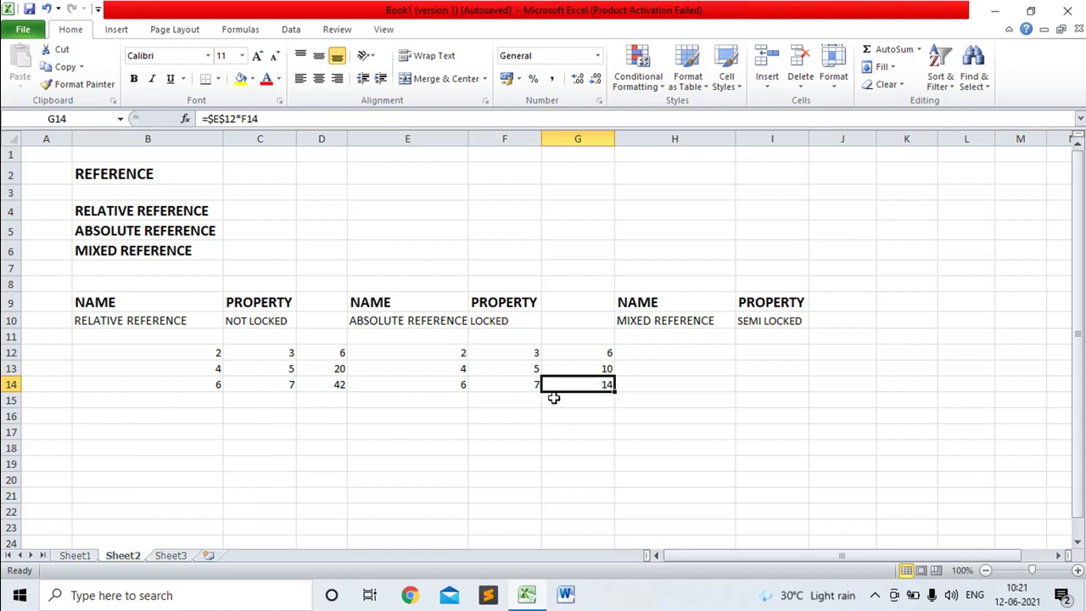
click(337, 368)
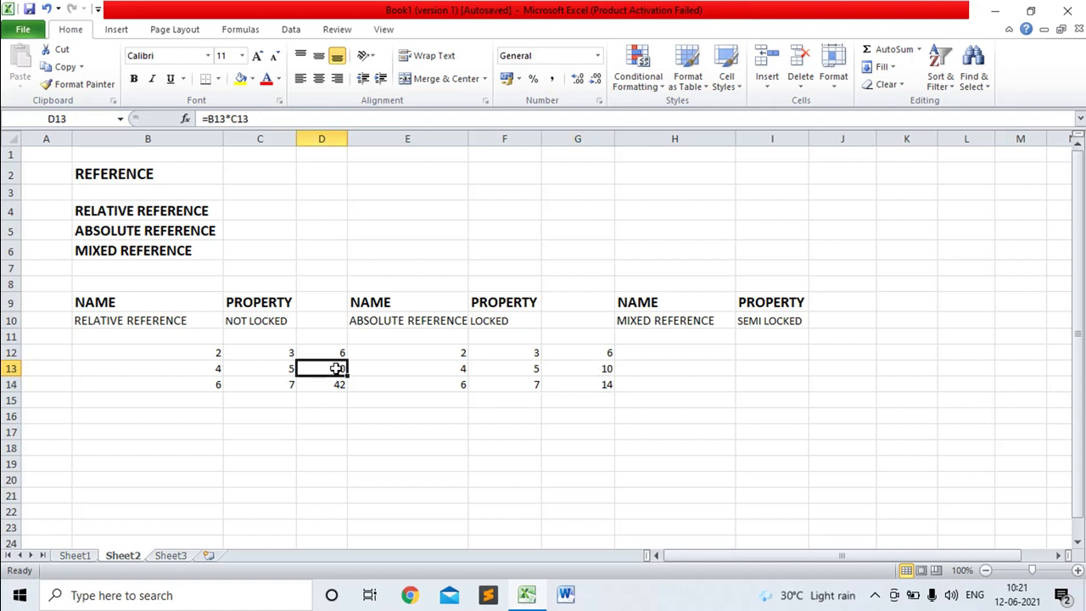
Recheck G13's absolute formula and select the numbers in E12:F14.
click(592, 368)
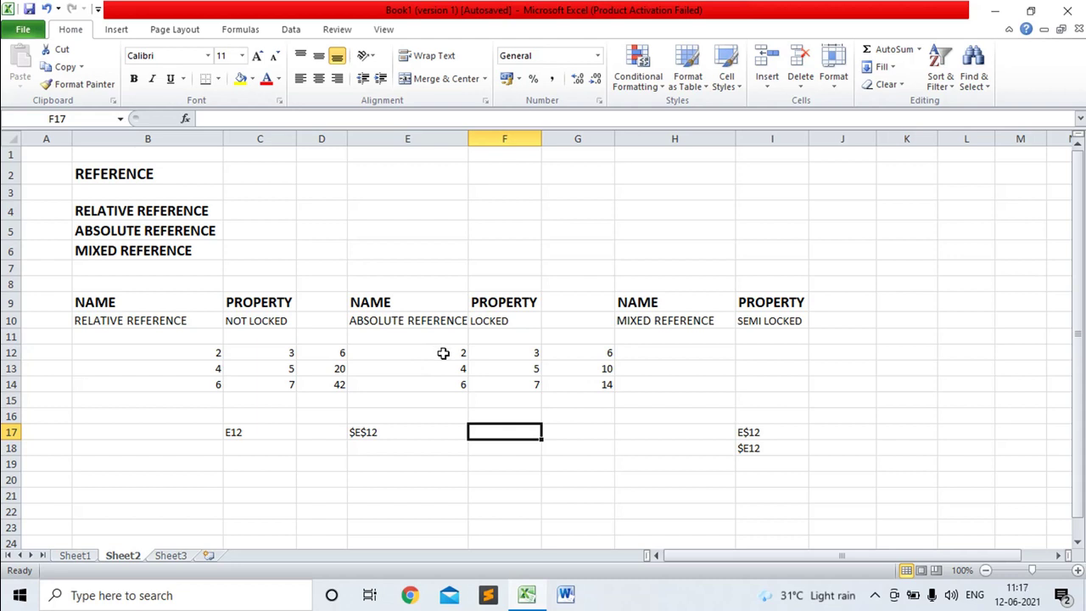
drag(442, 352, 531, 380)
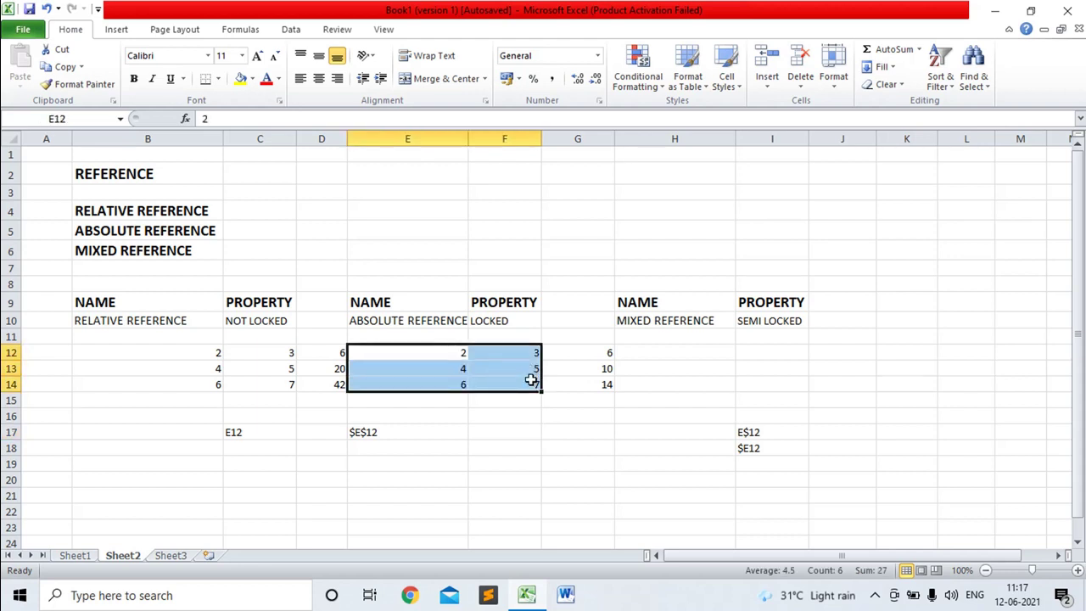
Copy the E12:F14 numbers into H12:I14.
key(ctrl+c)
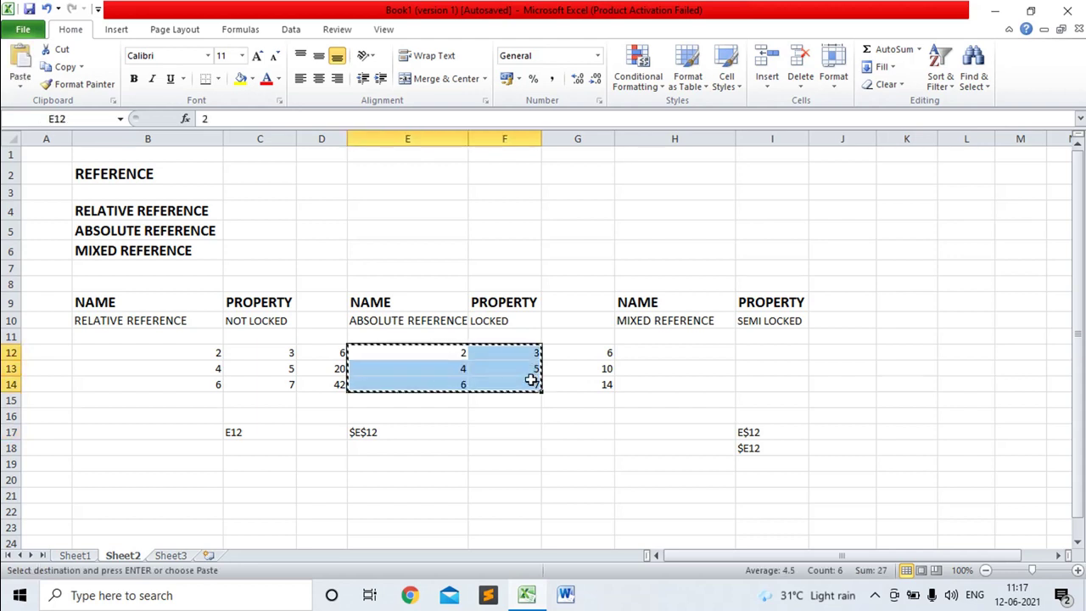
click(680, 353)
key(Return)
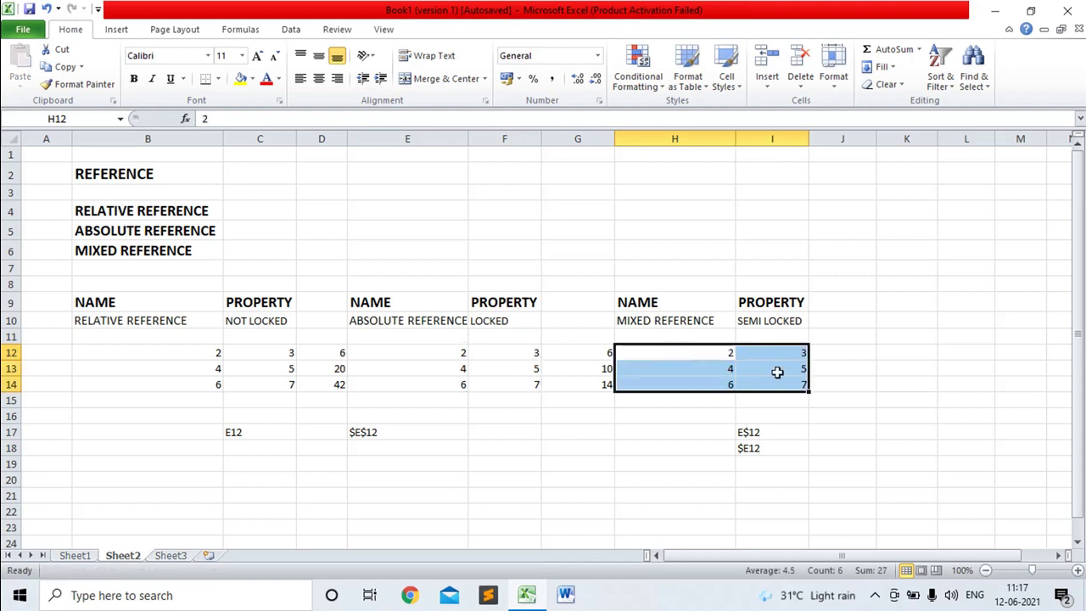
Enter the mixed formula =$H12*I12 in J12 and fill it down to J14.
click(827, 354)
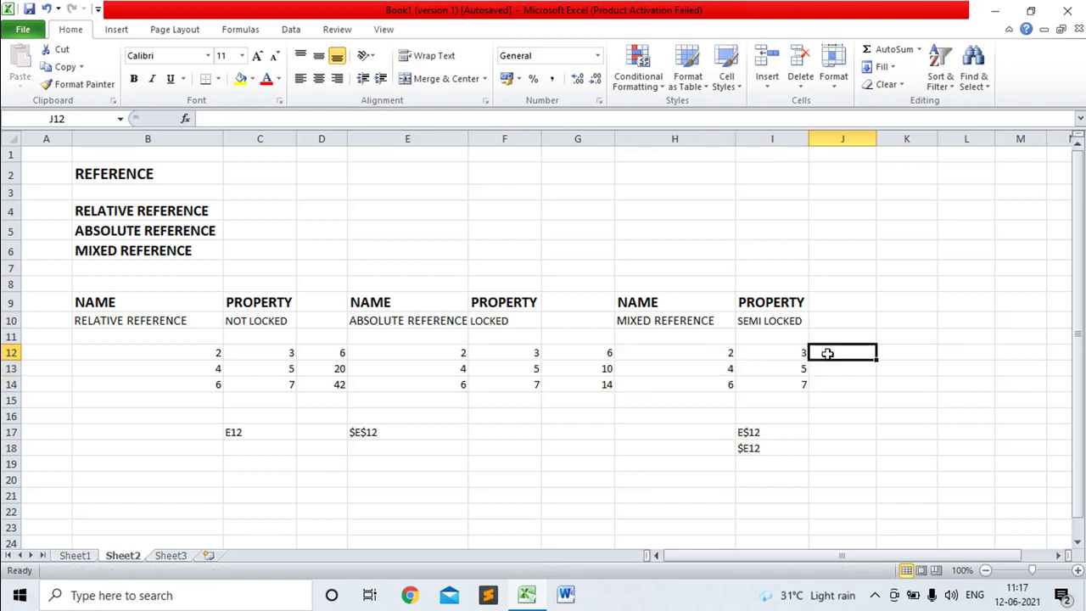
text(=)
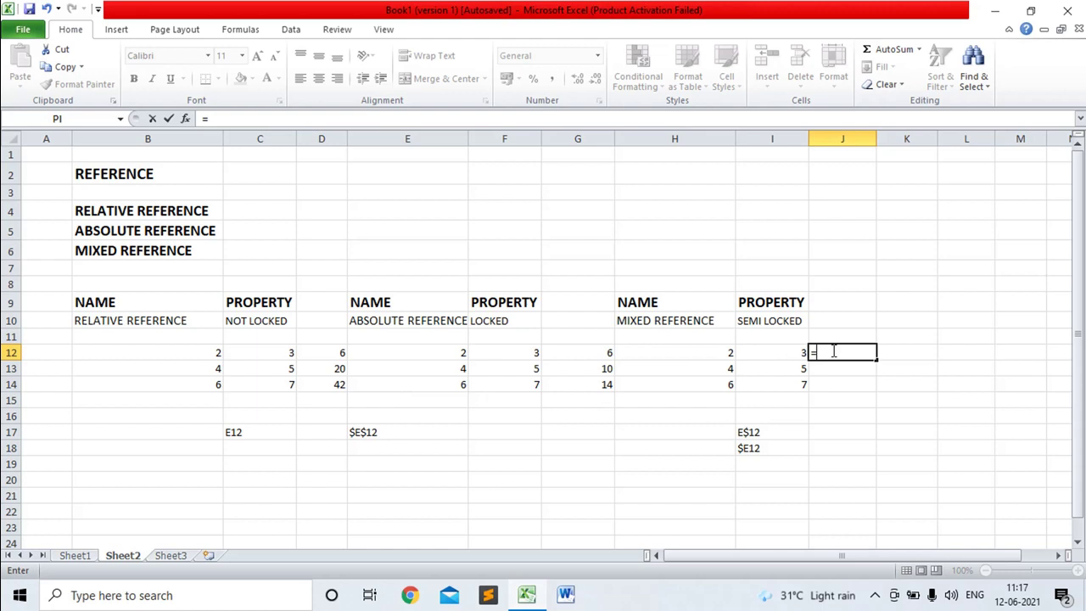
text($H12)
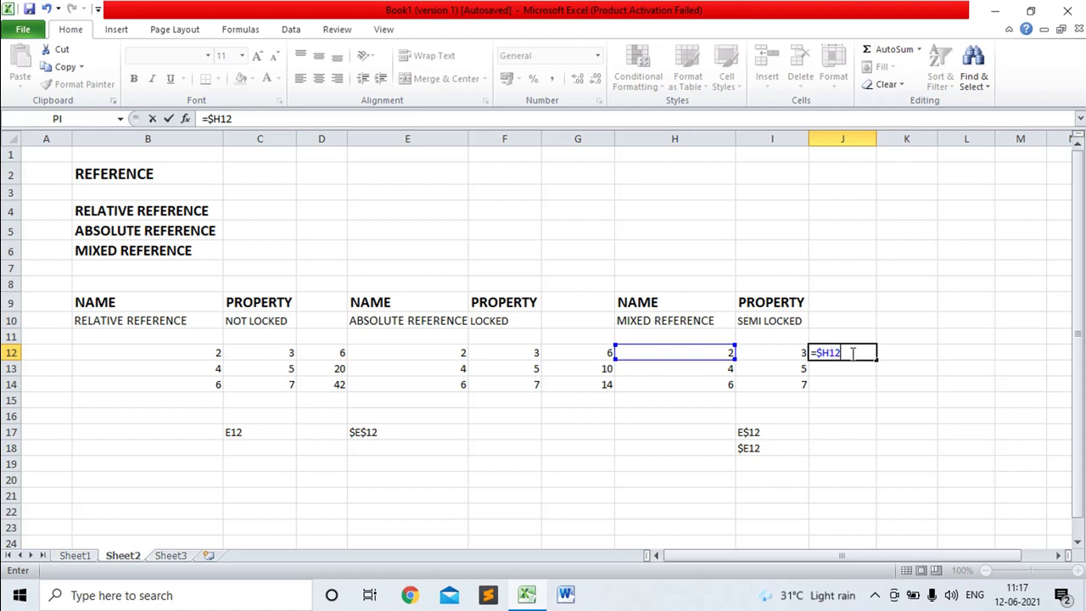
text(*)
click(790, 352)
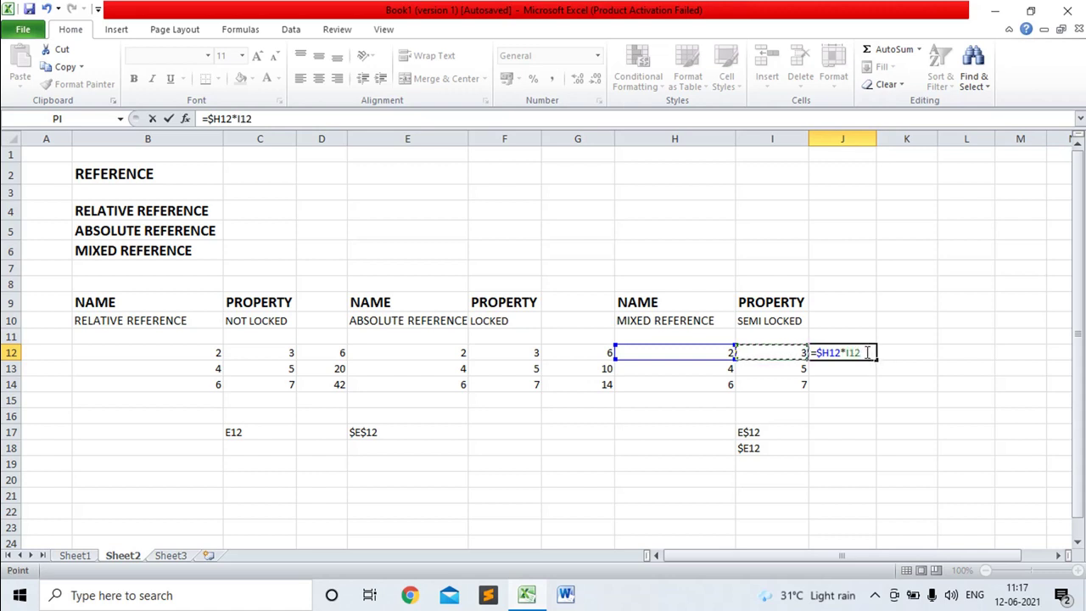
drag(864, 352, 848, 353)
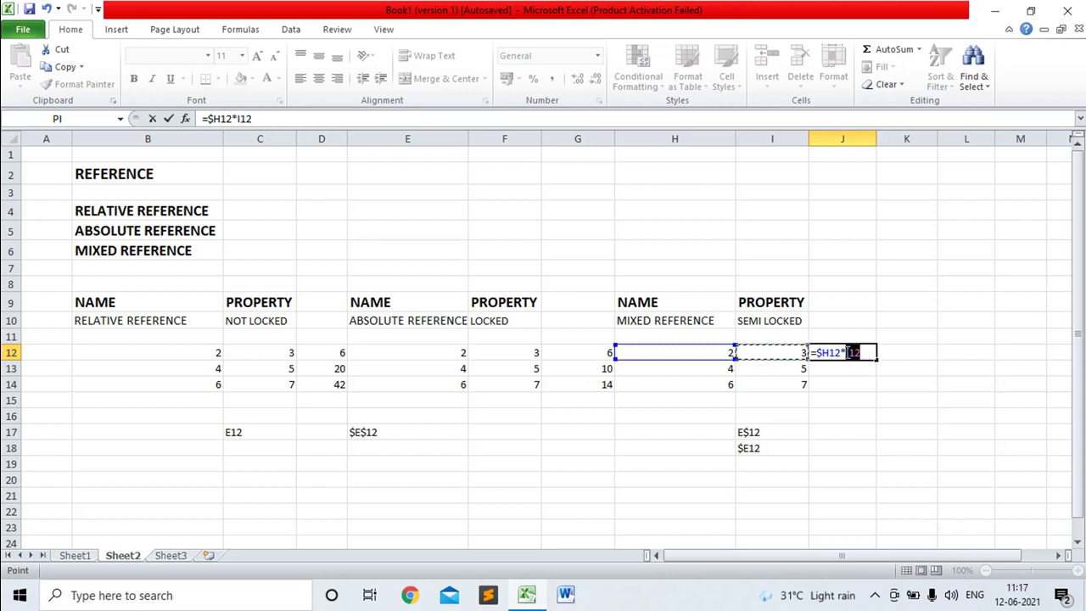
click(867, 352)
key(Escape)
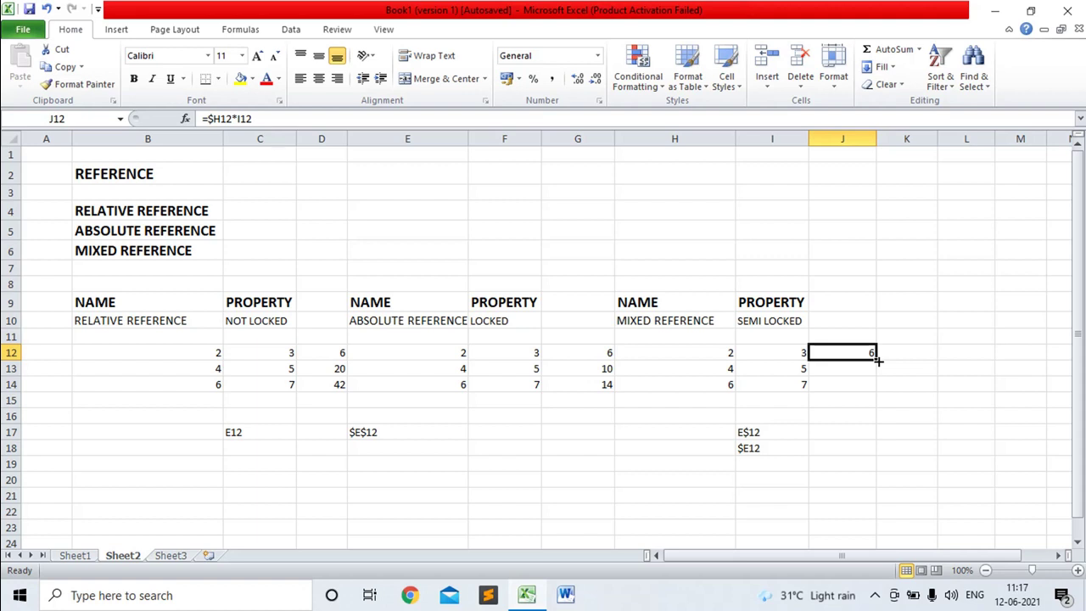
drag(878, 361, 879, 390)
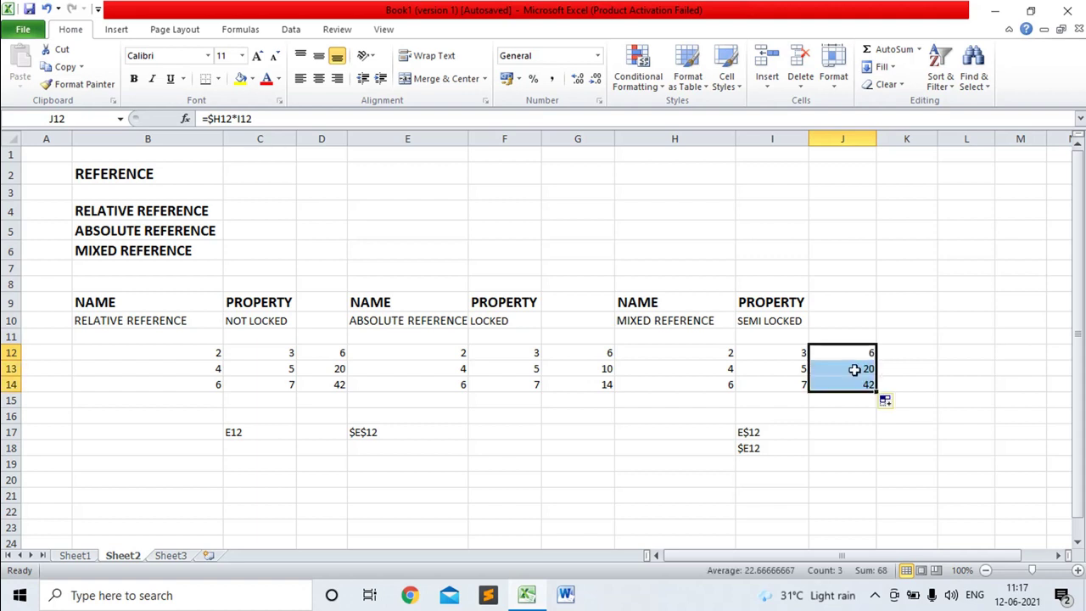
Inspect the J12:J14 formulas, showing $H13 keeps column H locked in J13, and select K12.
click(855, 368)
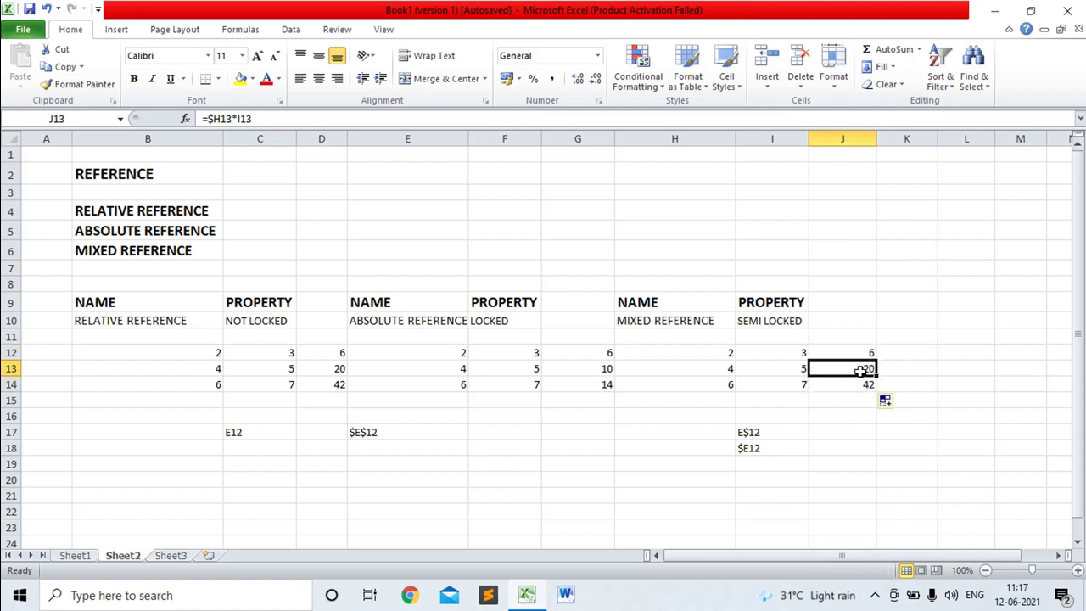
click(264, 117)
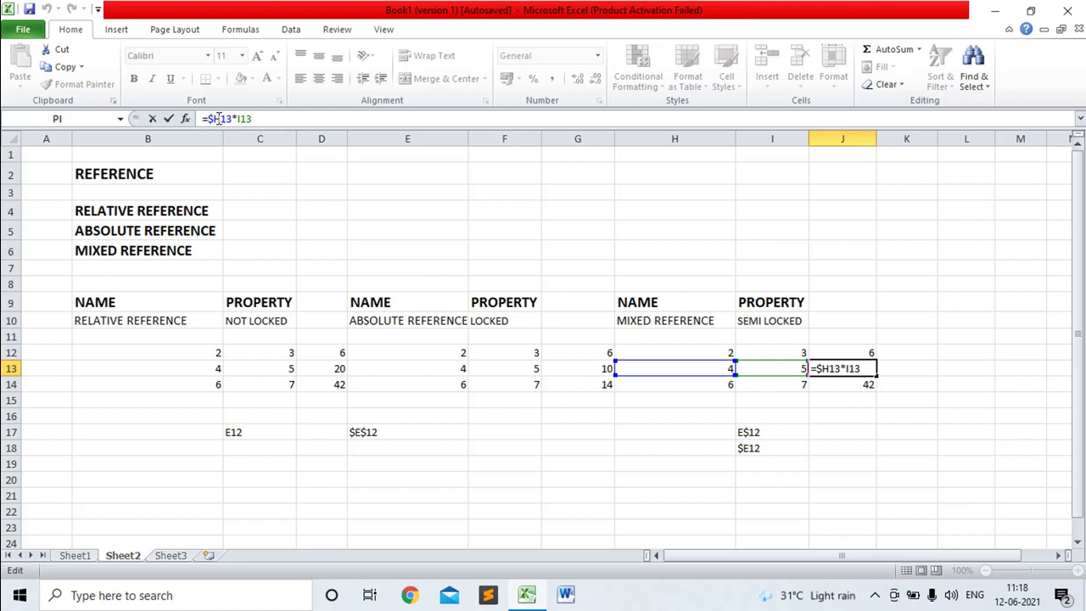
click(219, 118)
click(231, 119)
key(Return)
click(854, 353)
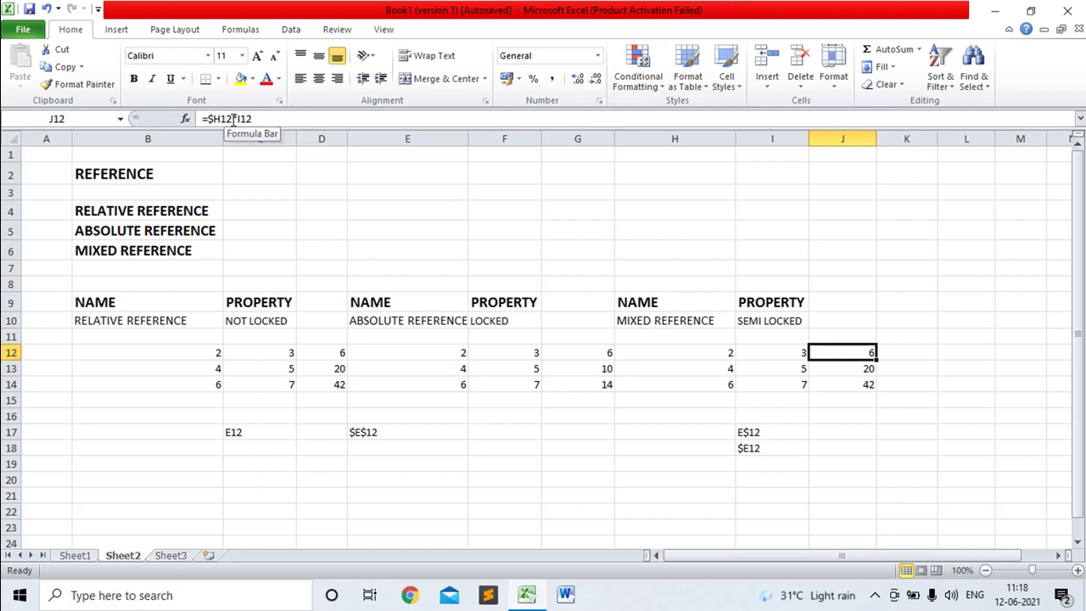
key(Down)
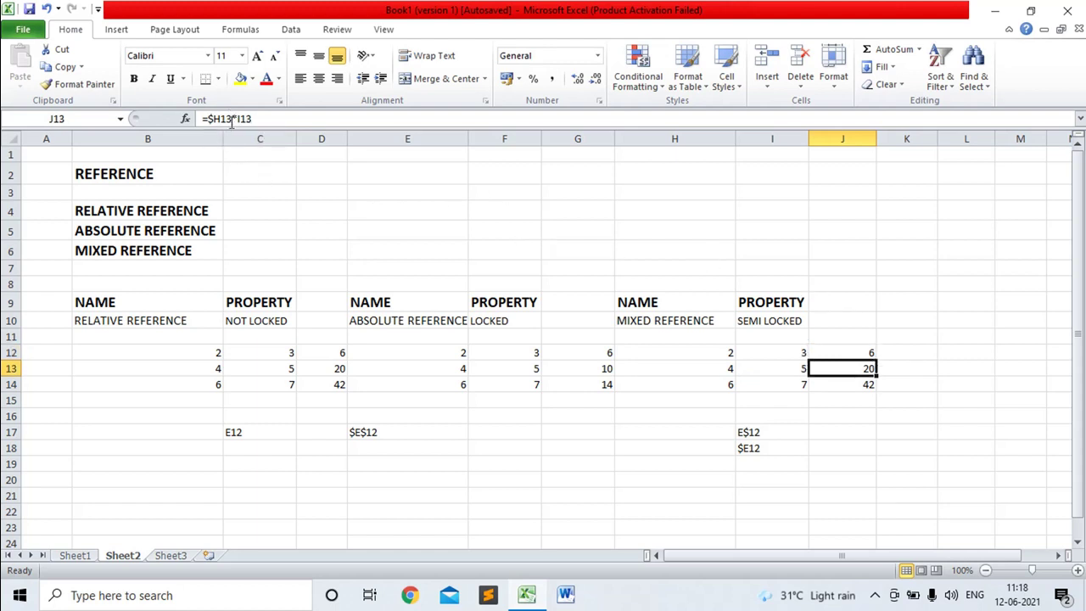
key(Down)
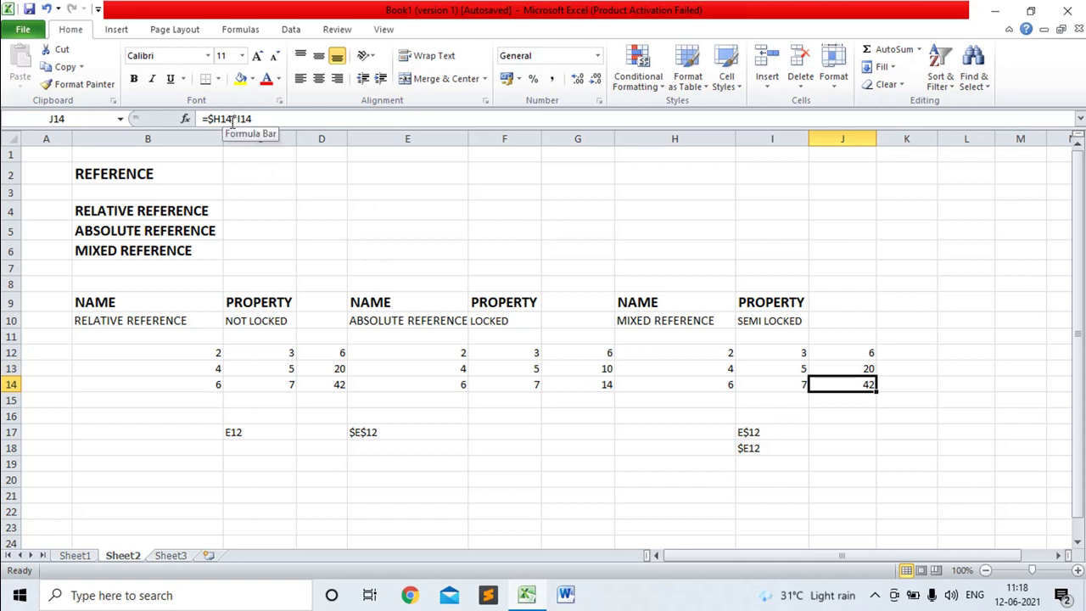
click(905, 353)
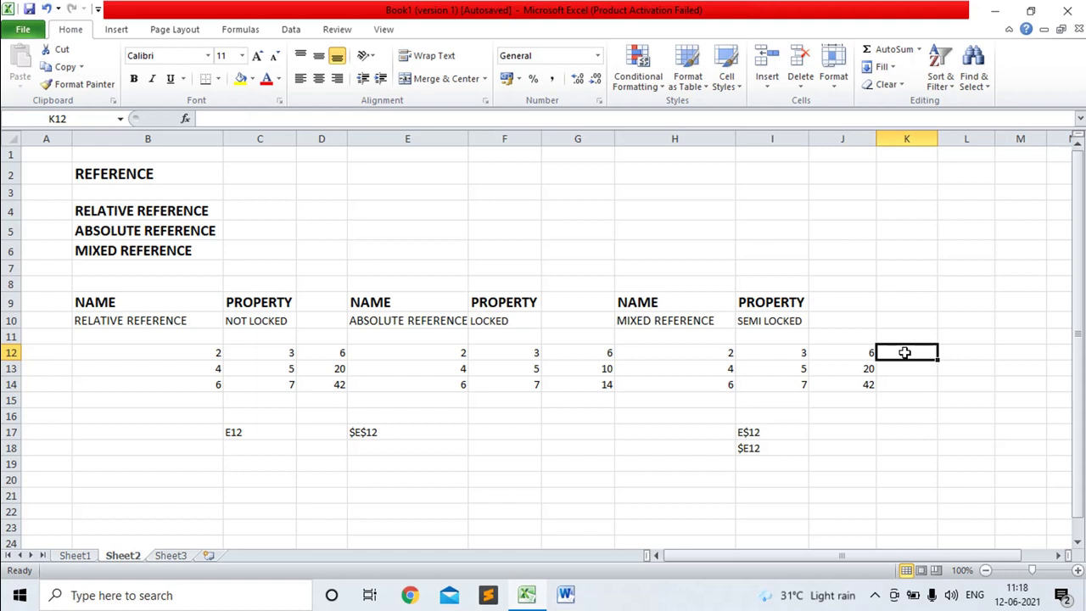
Enter =H$12*I12 in K12 and fill it down to K14, giving 6, 10 and 14.
text(=)
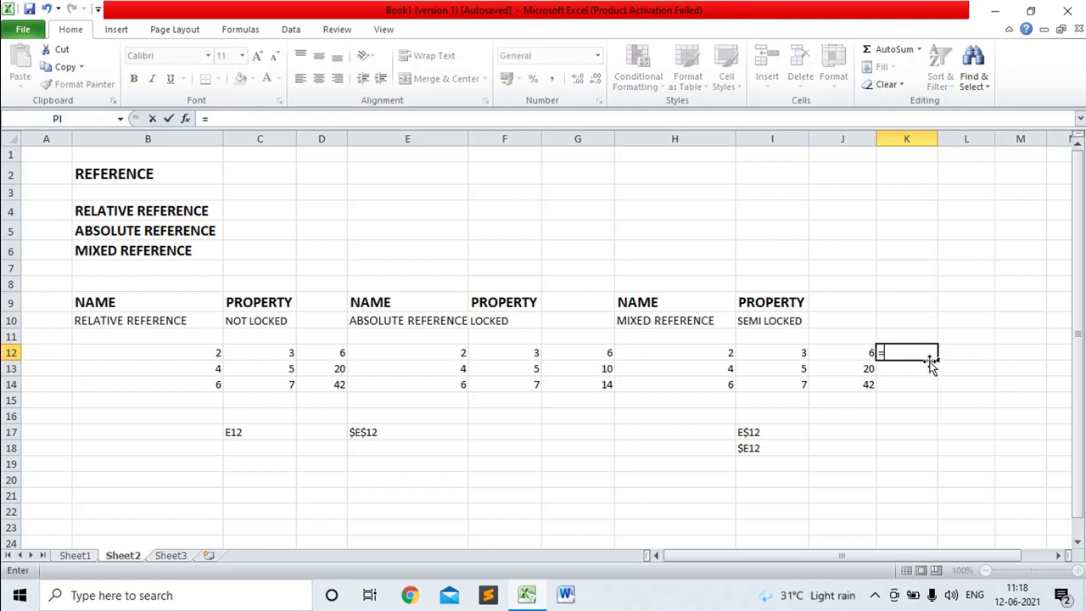
text(h)
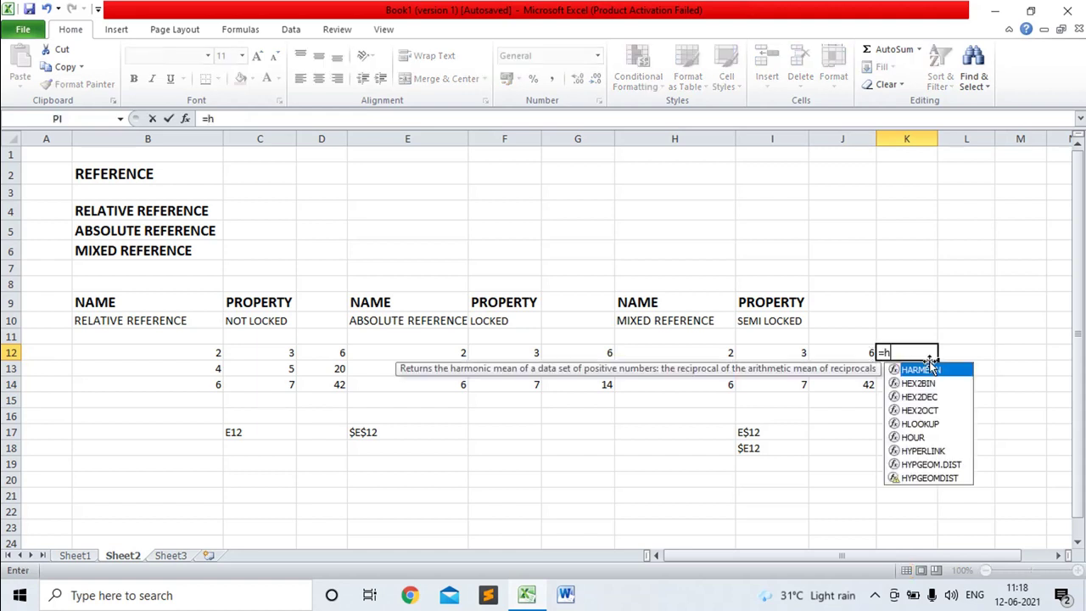
text($12)
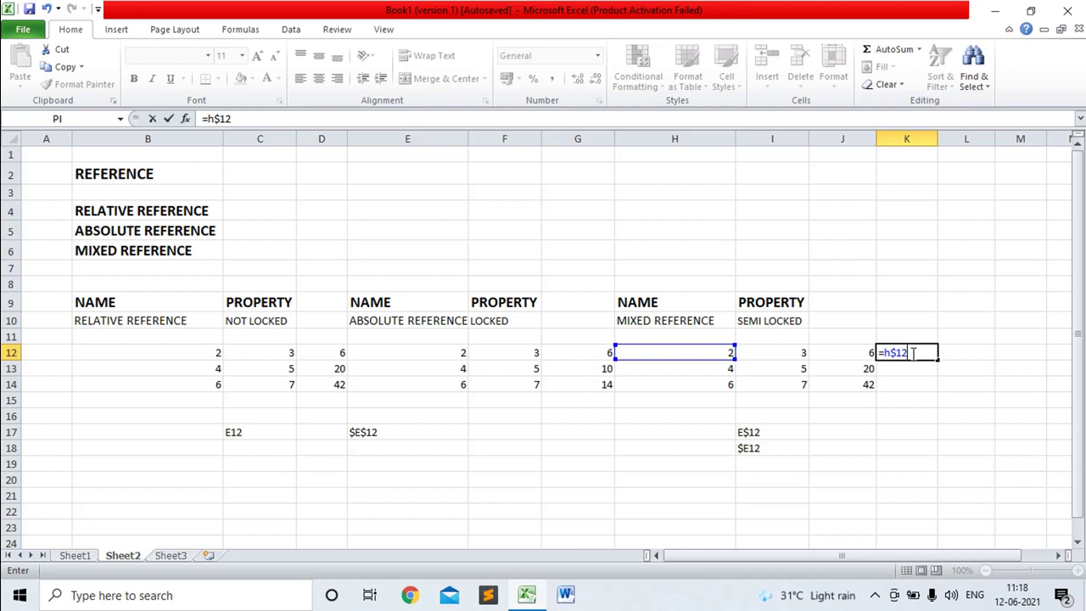
text(*)
click(801, 352)
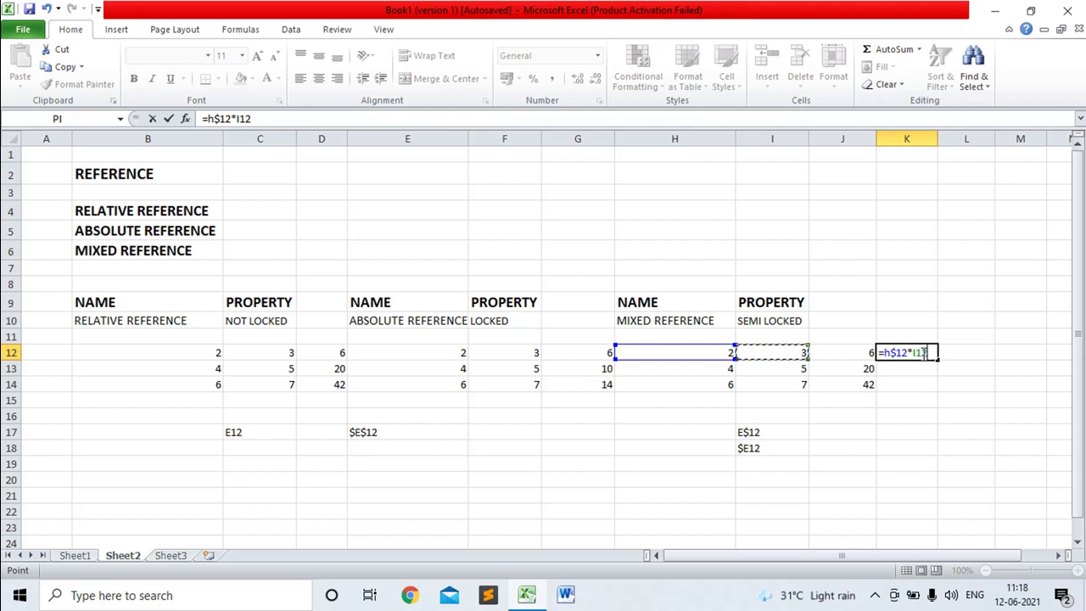
key(Return)
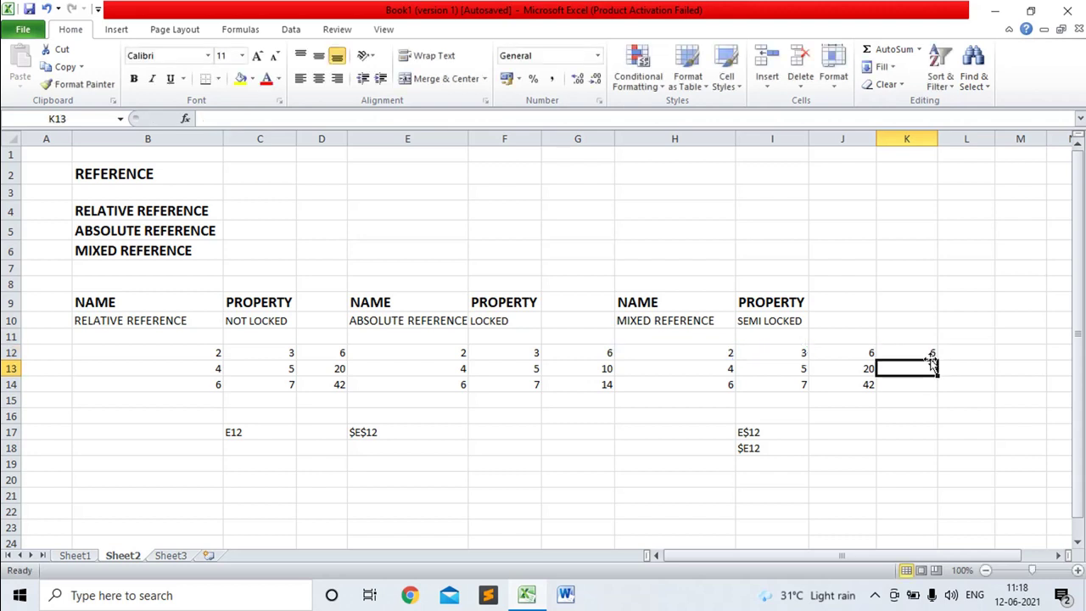
click(931, 353)
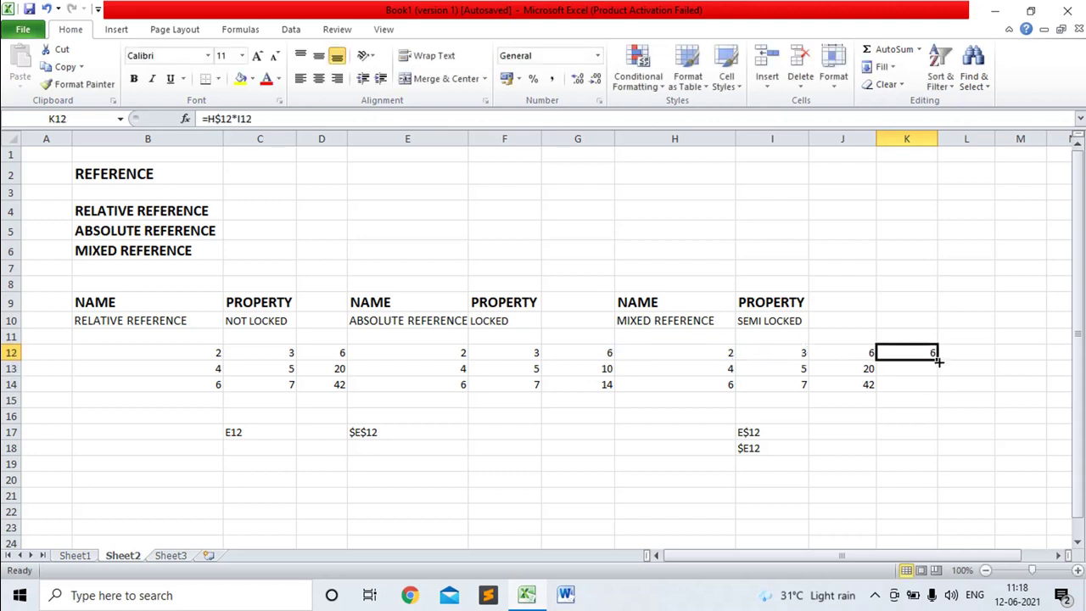
double_click(938, 361)
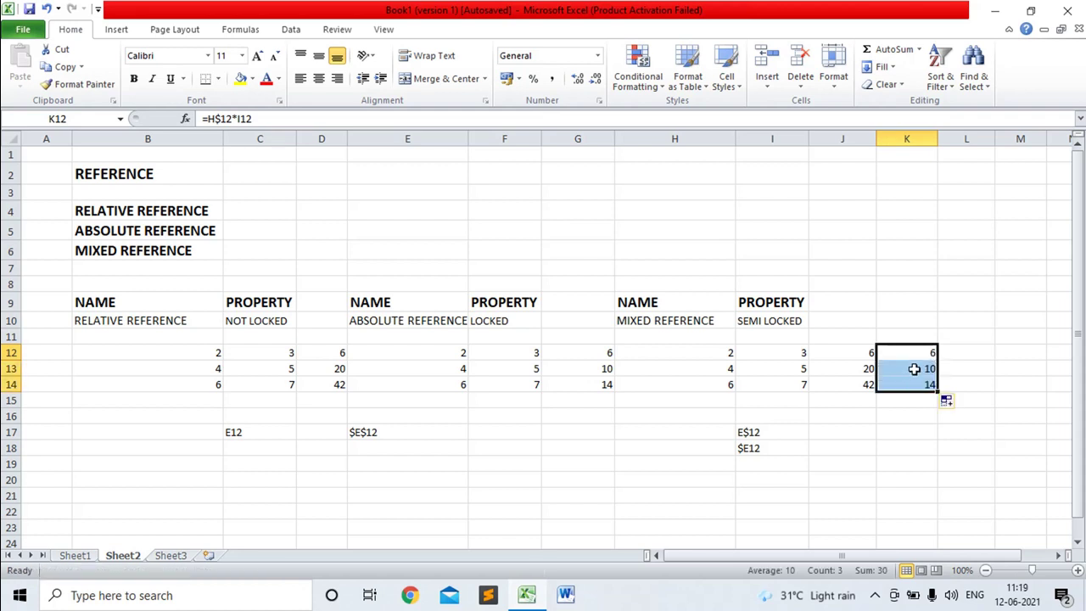
click(914, 369)
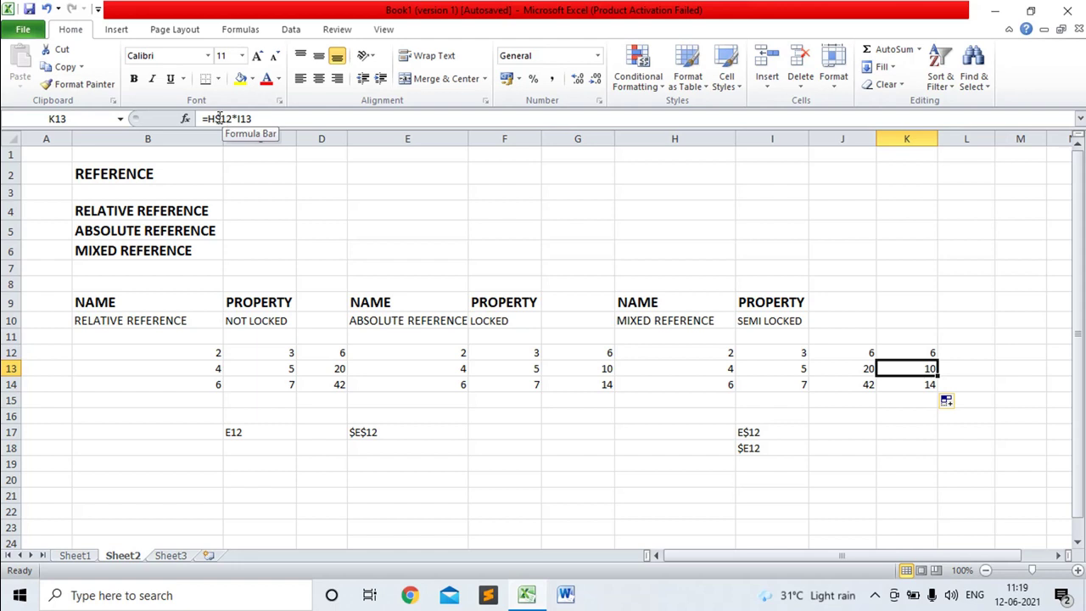
click(905, 352)
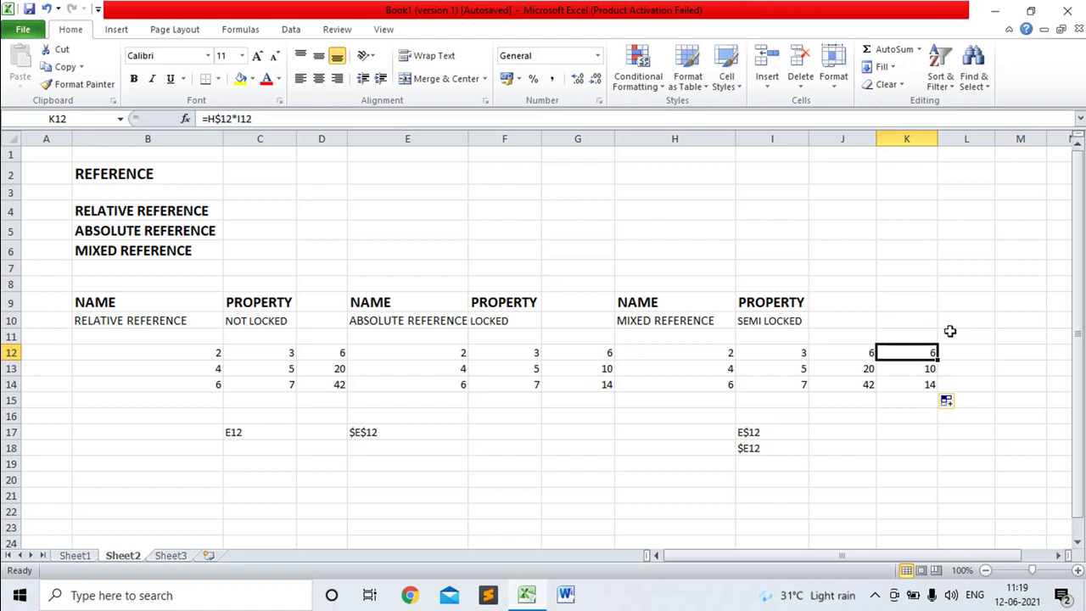
click(912, 368)
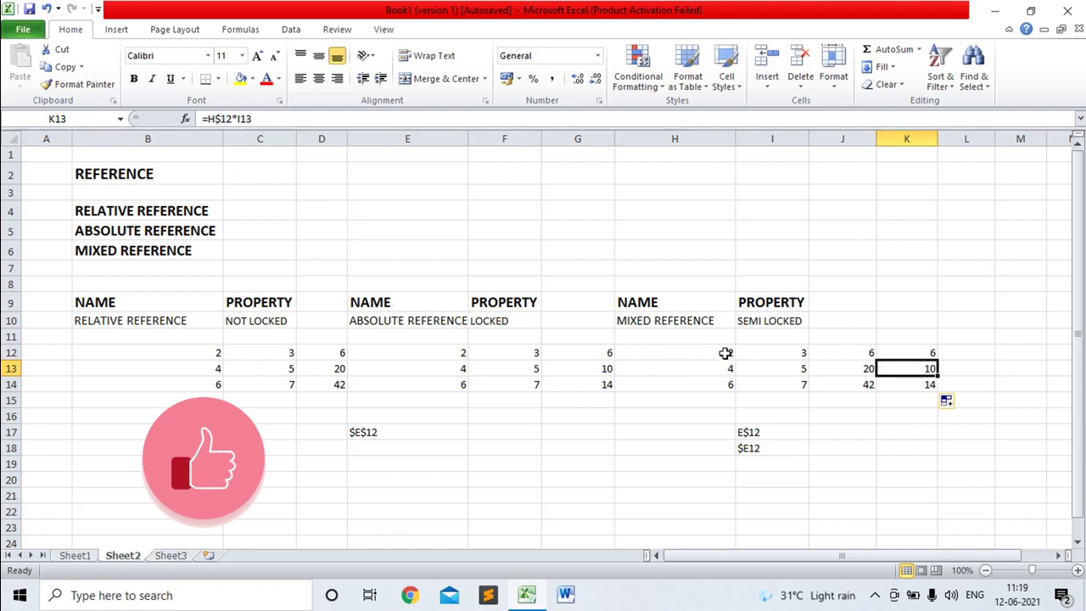
click(918, 384)
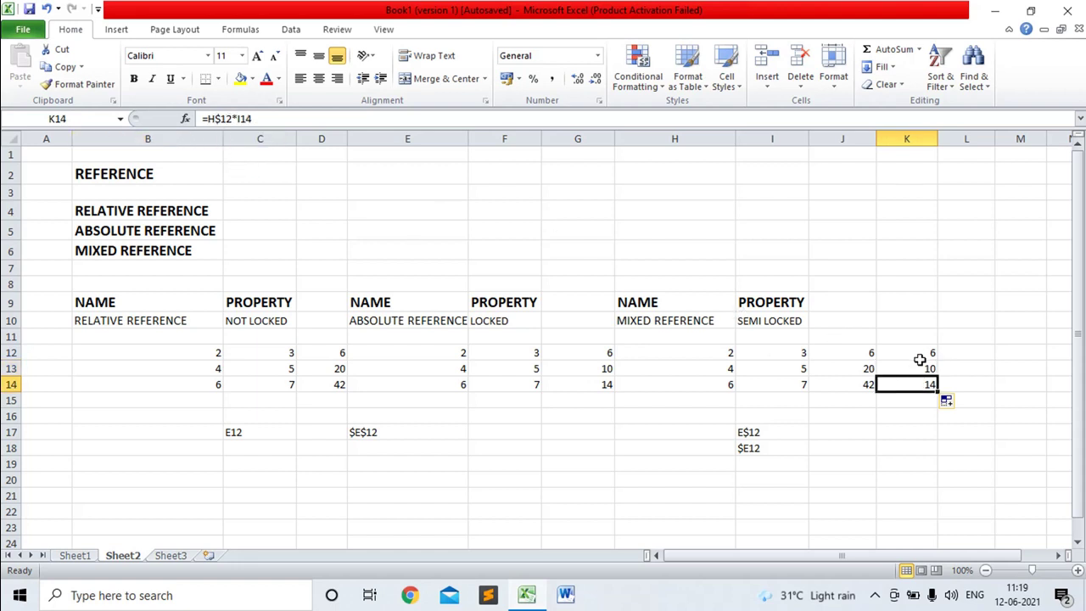
drag(919, 354, 924, 387)
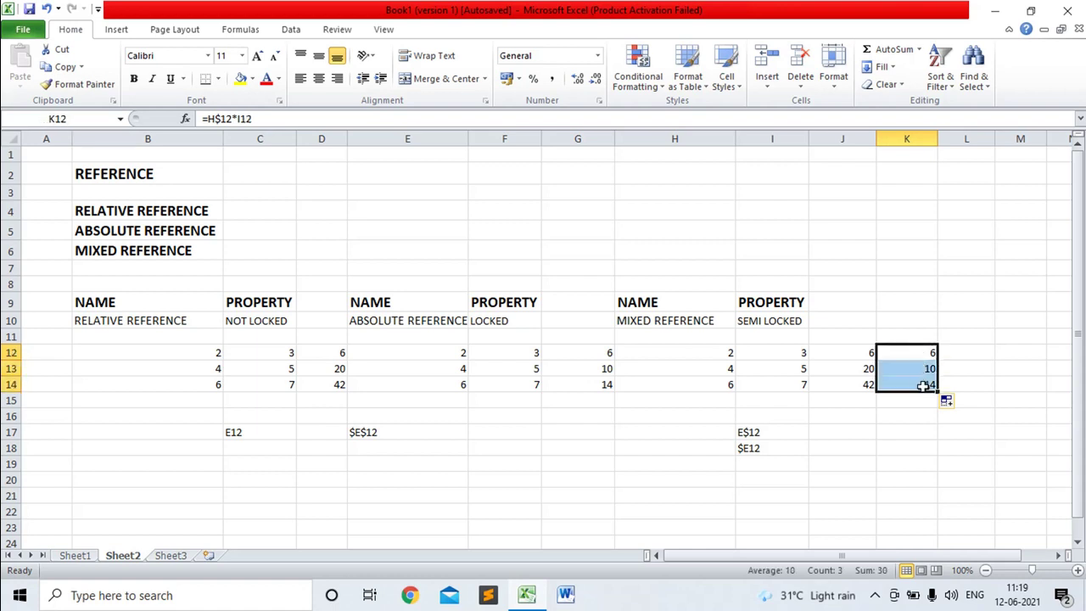
click(722, 352)
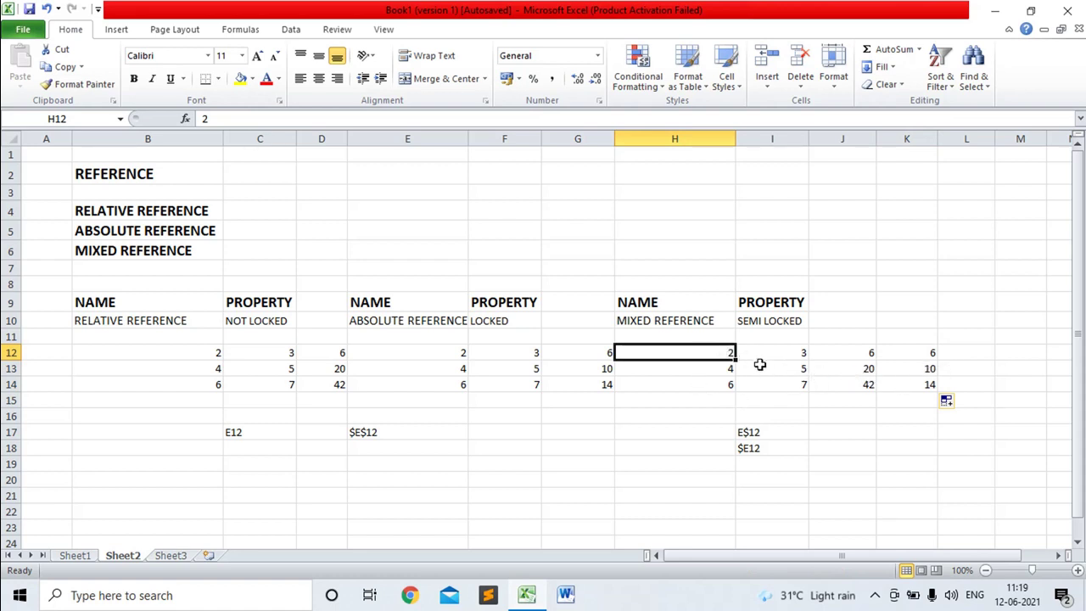
click(933, 383)
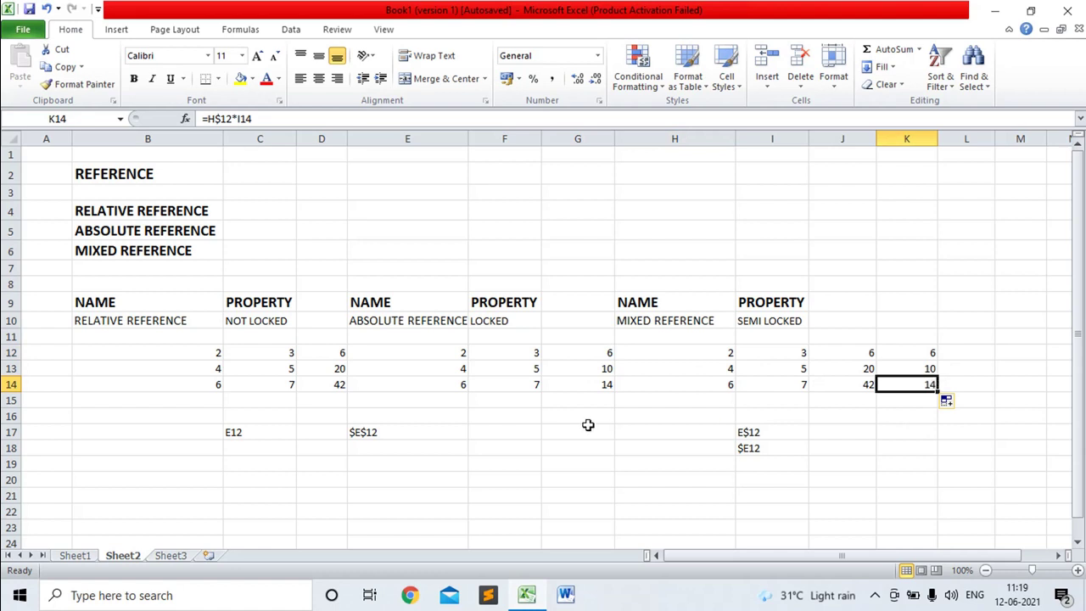
click(525, 422)
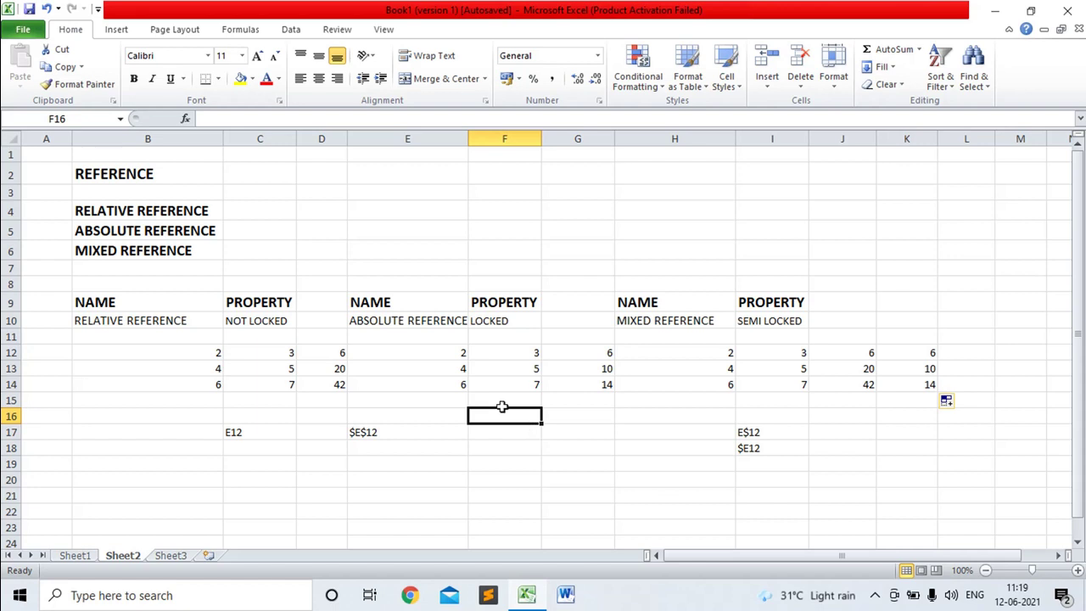
click(598, 352)
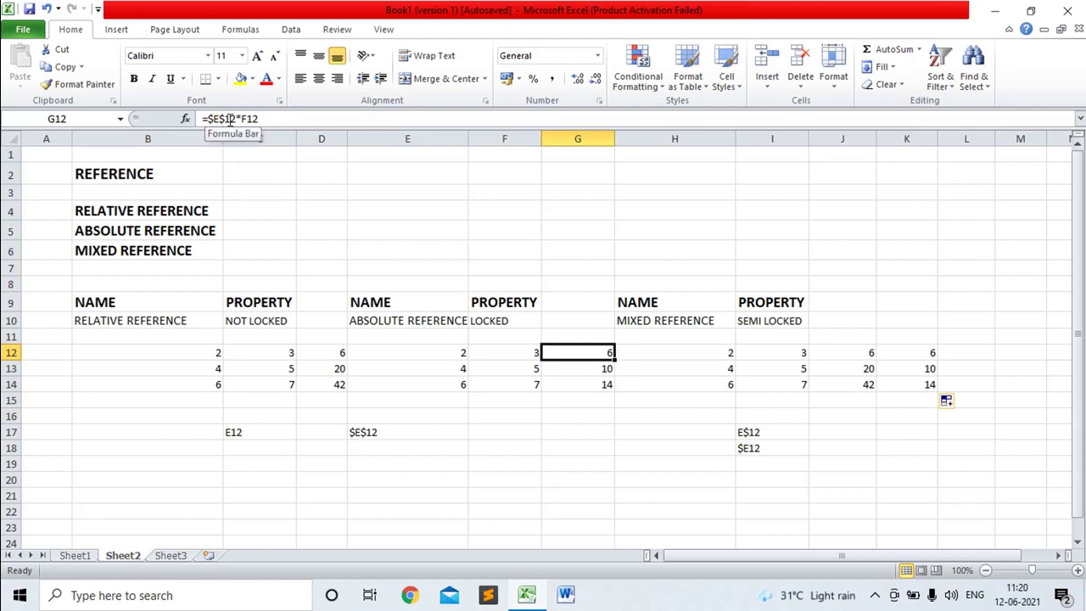
key(ctrl+Right)
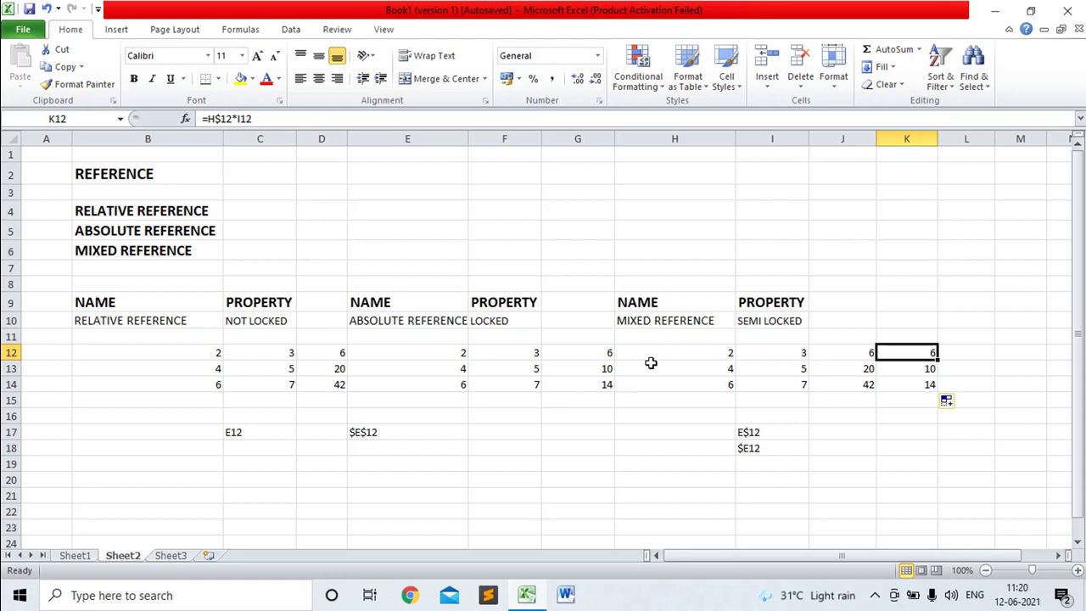
click(259, 435)
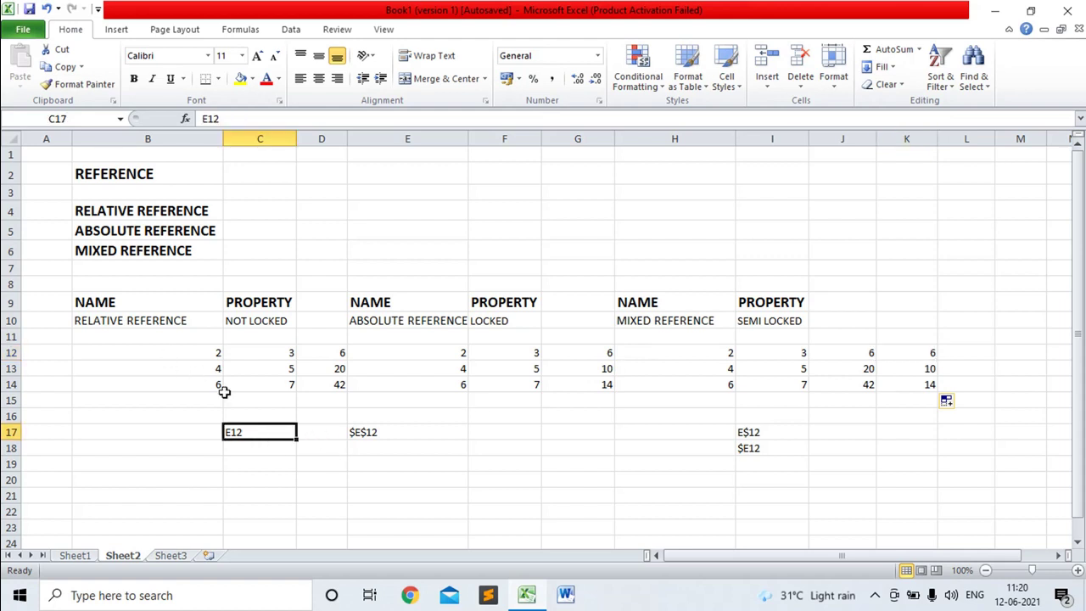
click(376, 433)
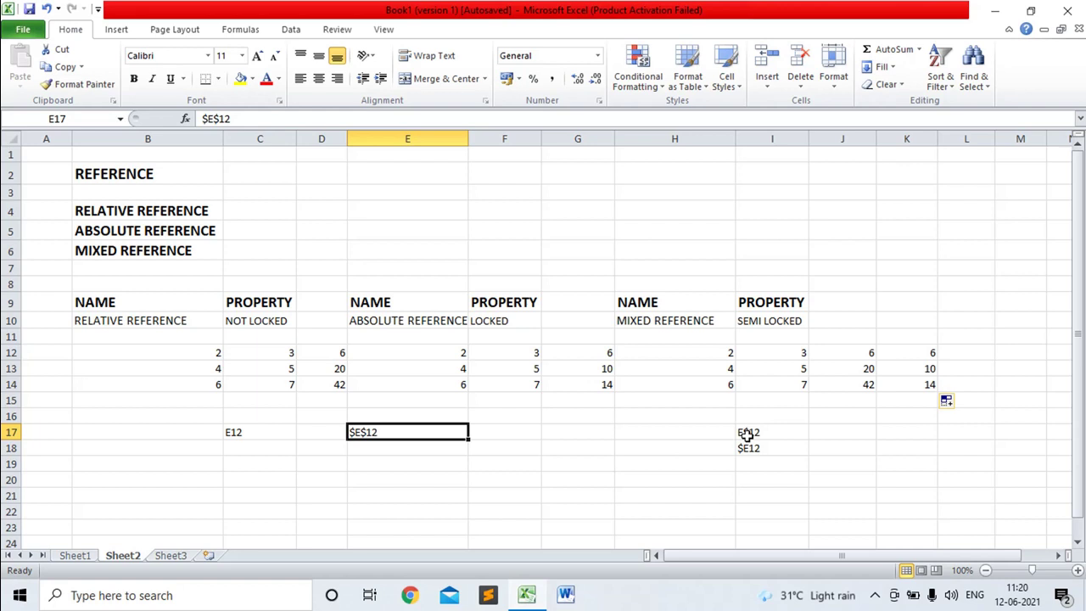
drag(747, 433, 752, 448)
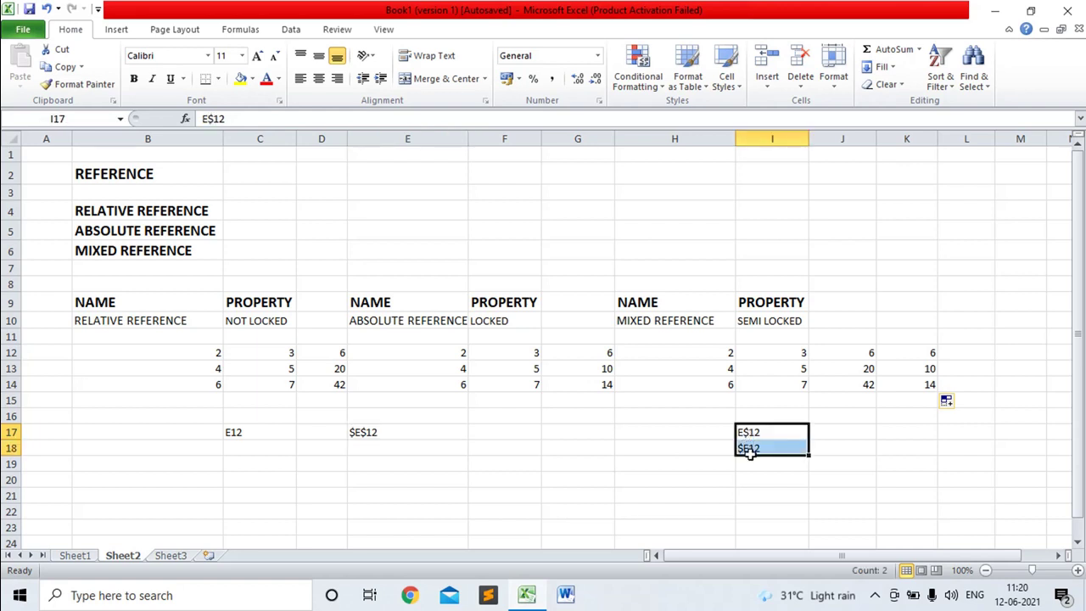